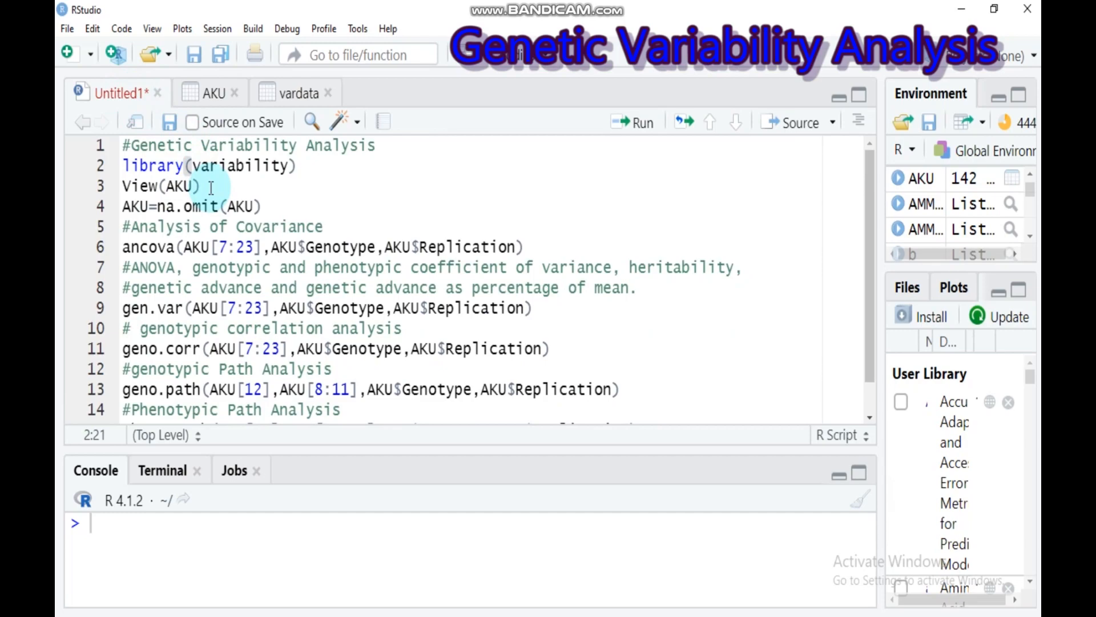
Step: Run the script line that removes missing values from the AKU data set with na.omit
click(211, 187)
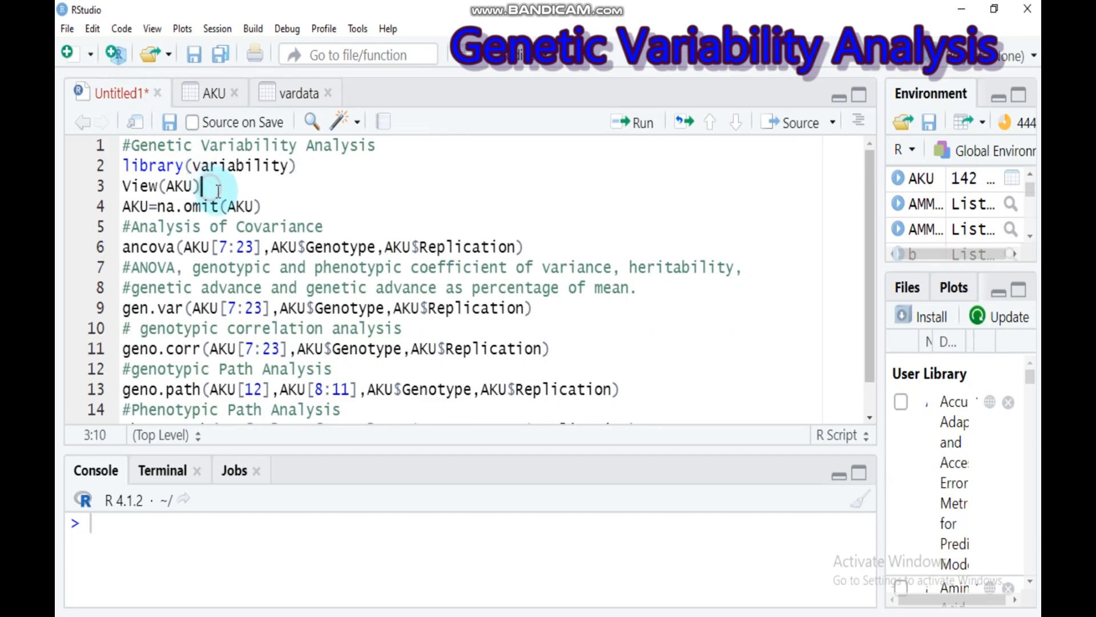
click(264, 209)
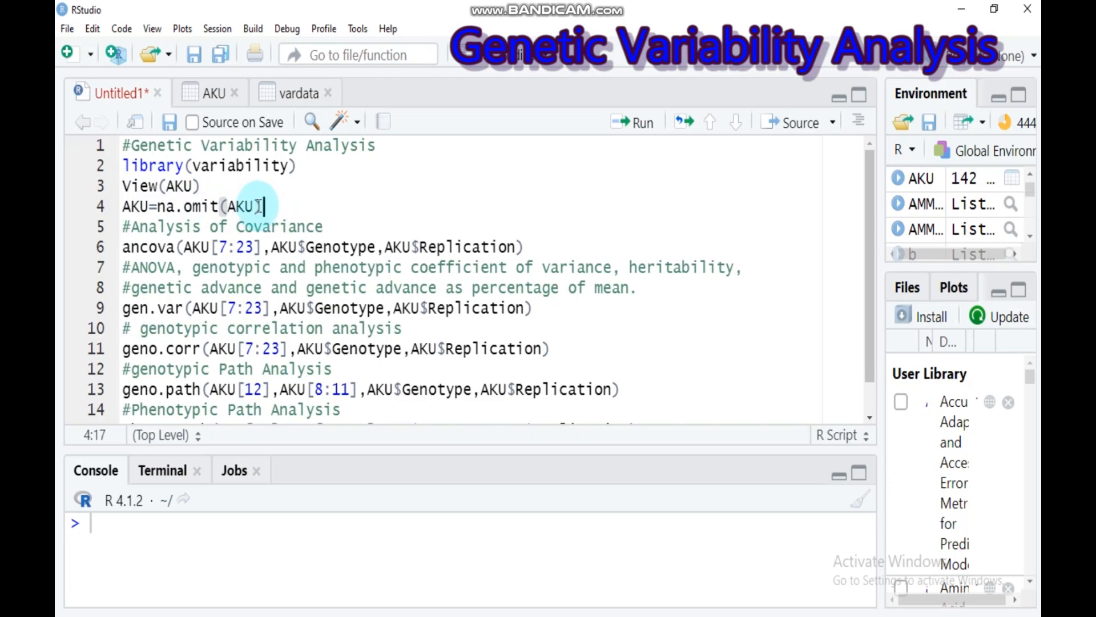
click(631, 127)
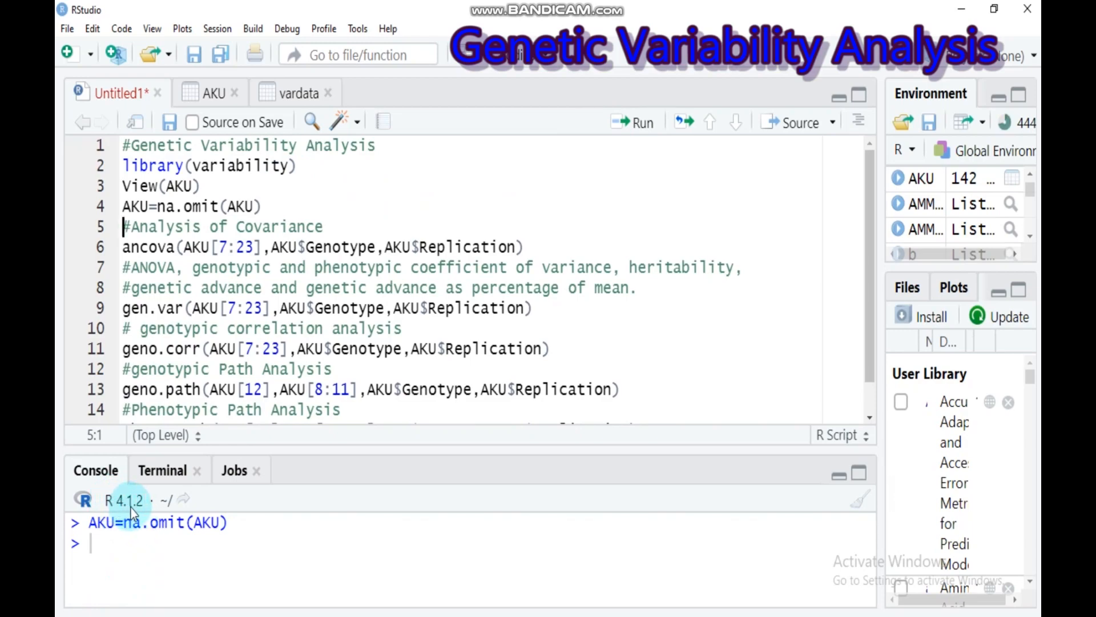
click(933, 318)
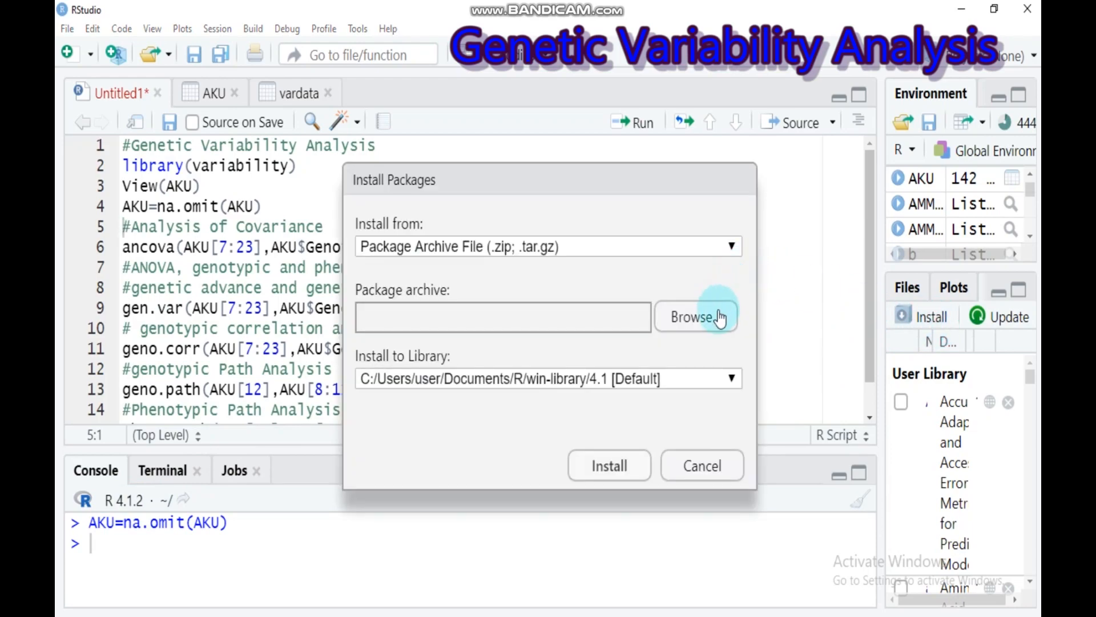
click(704, 248)
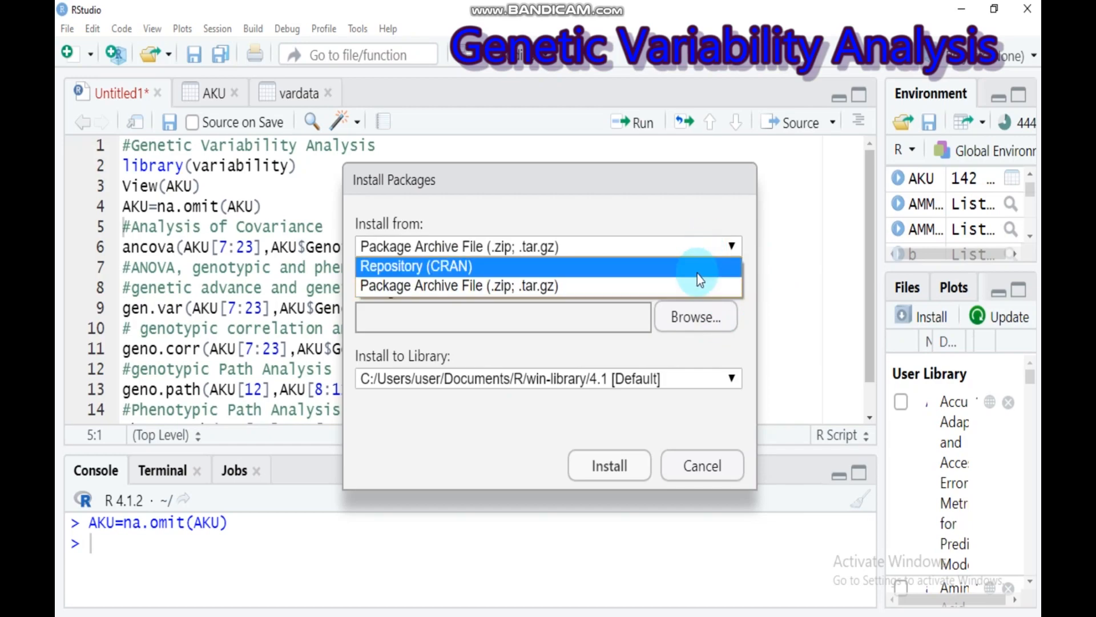
click(693, 296)
click(698, 320)
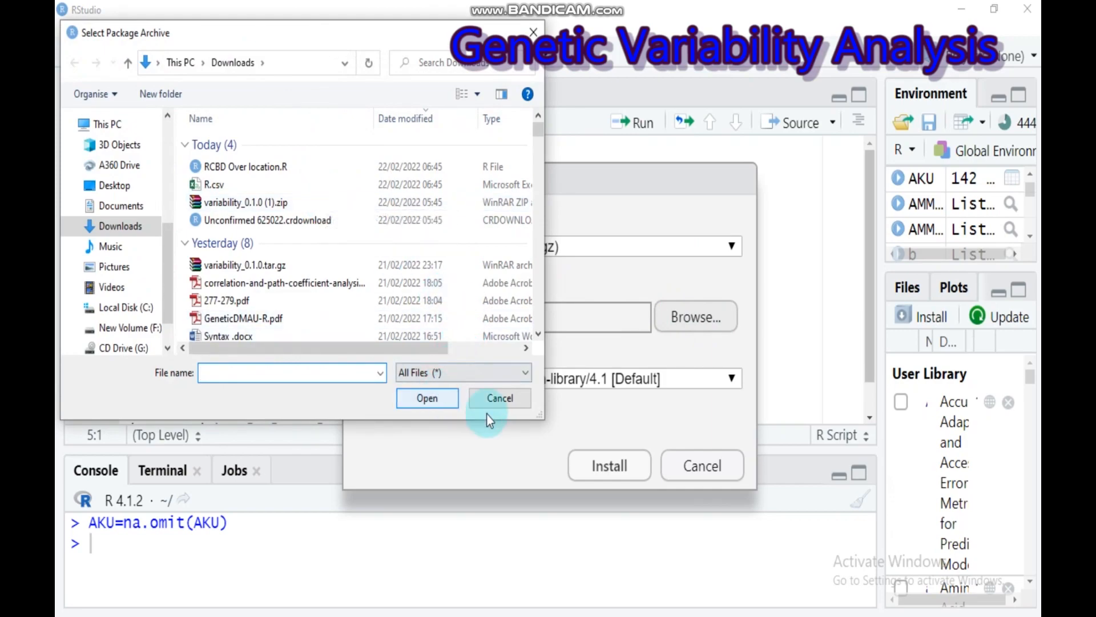
click(533, 33)
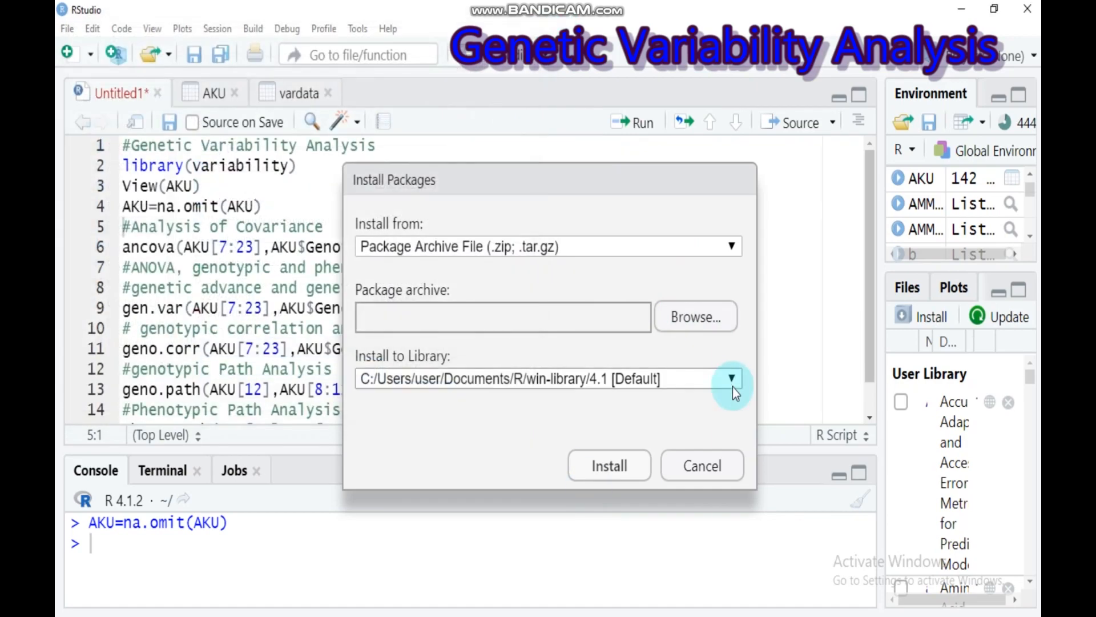
click(717, 470)
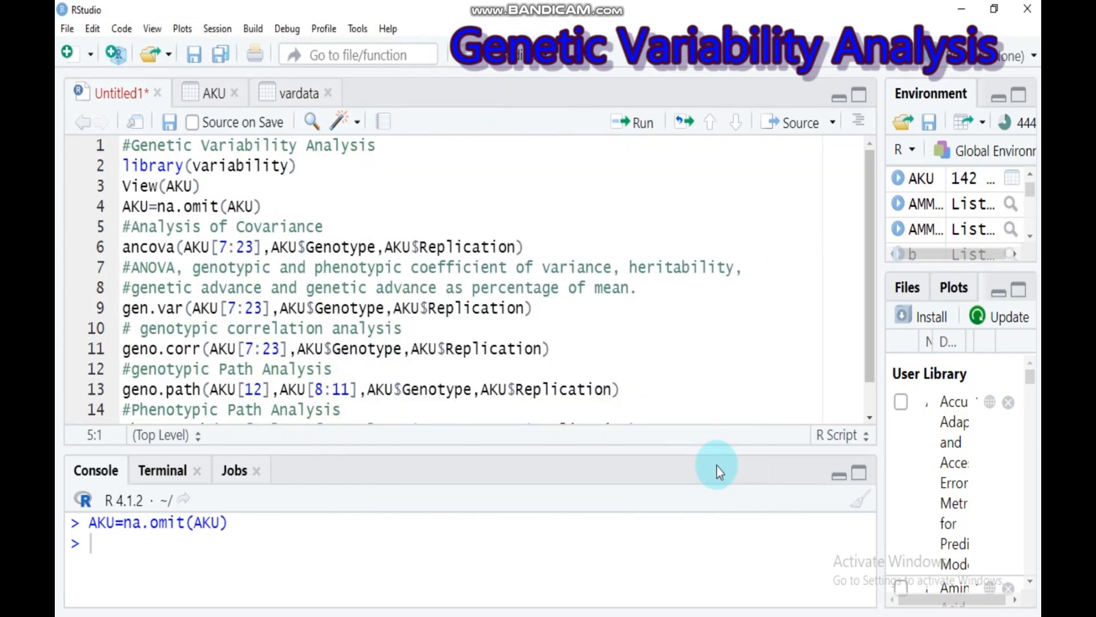
Step: Examine the AKU data set's trait columns from DTE to GFR against the column range in the ancova command
click(300, 249)
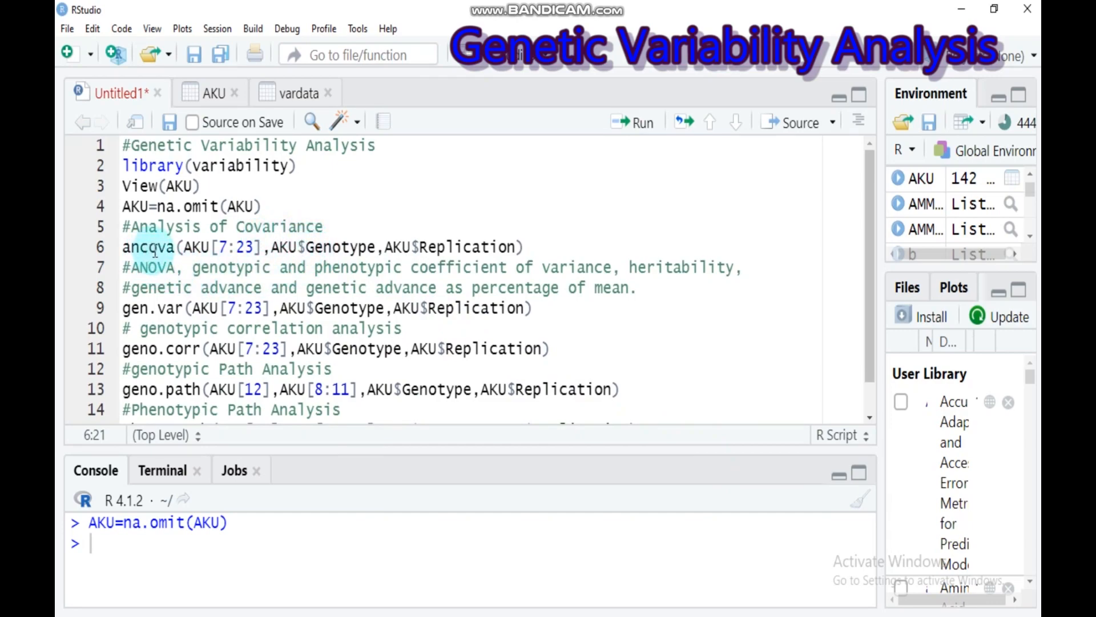
mouse_move(153, 251)
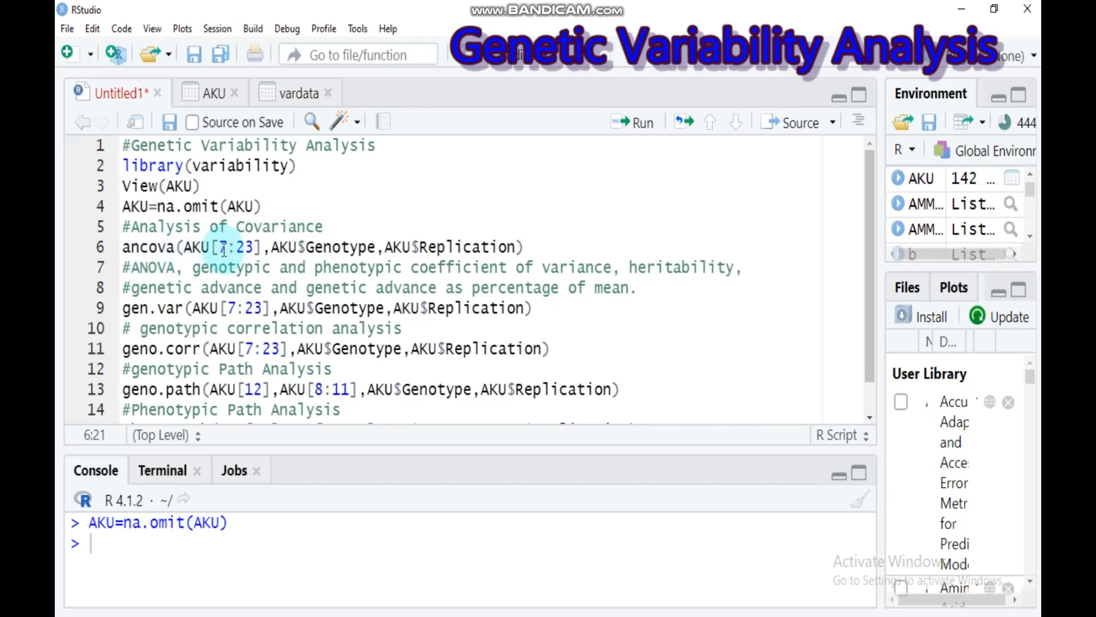
click(213, 91)
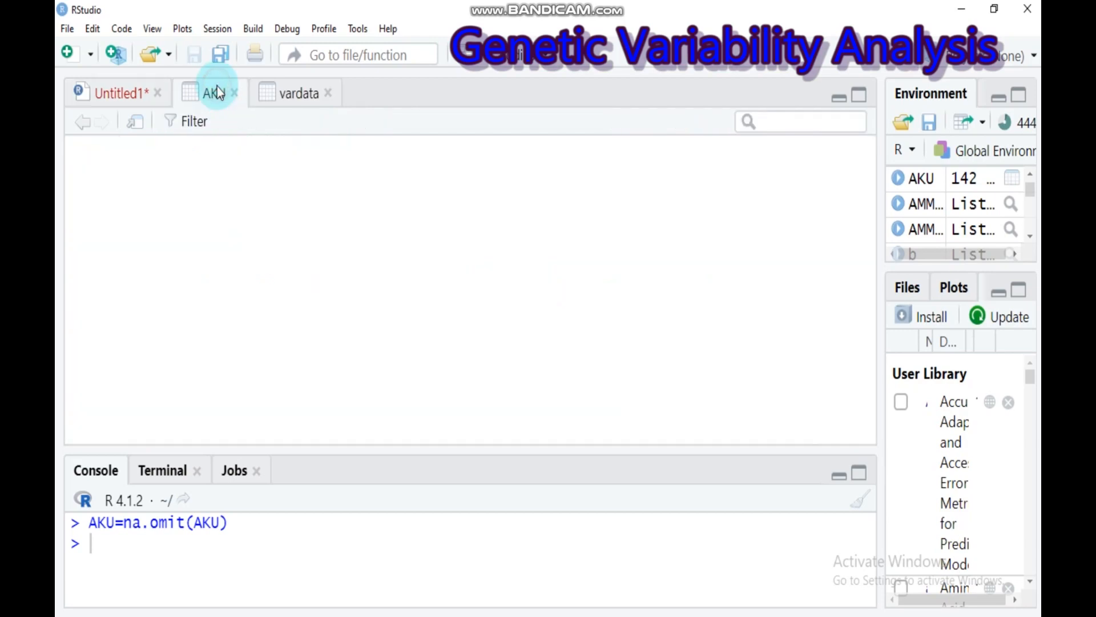
click(203, 213)
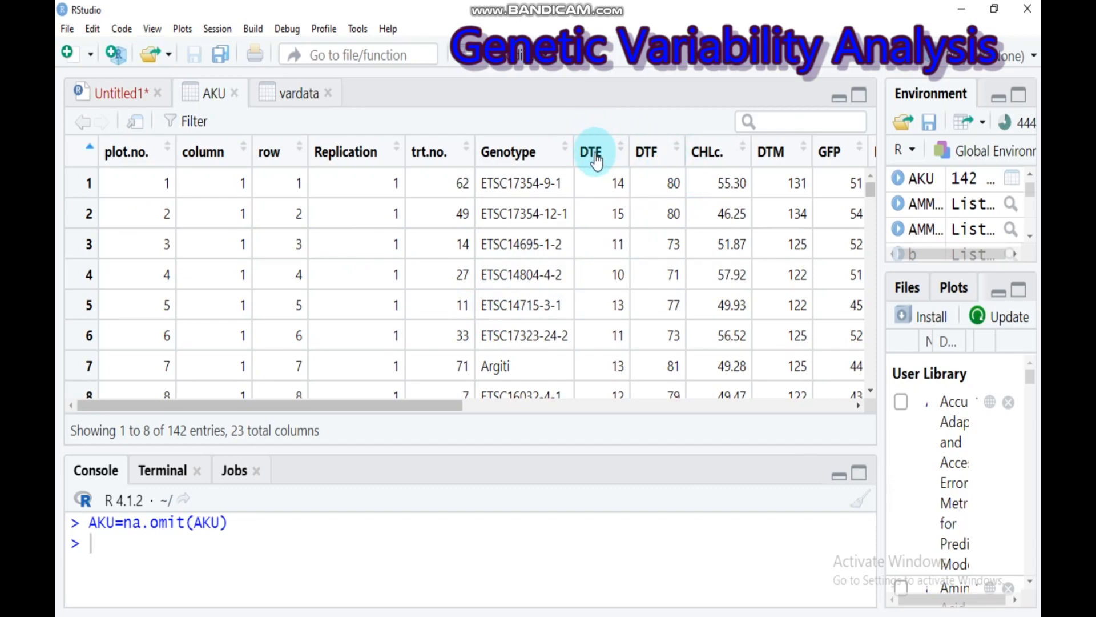
drag(451, 404, 897, 376)
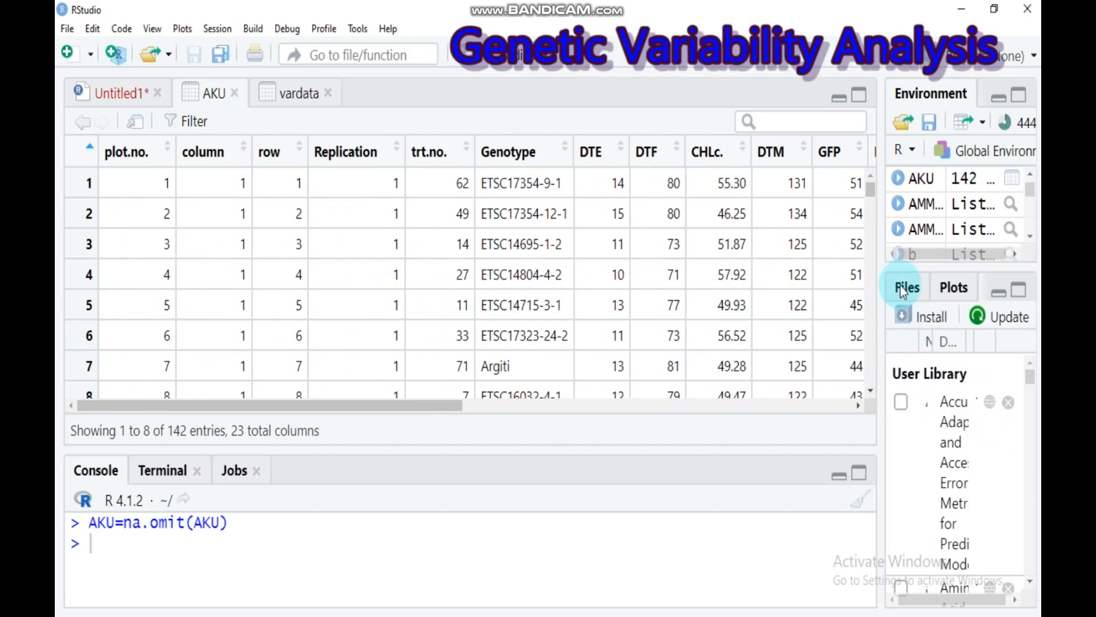
click(858, 406)
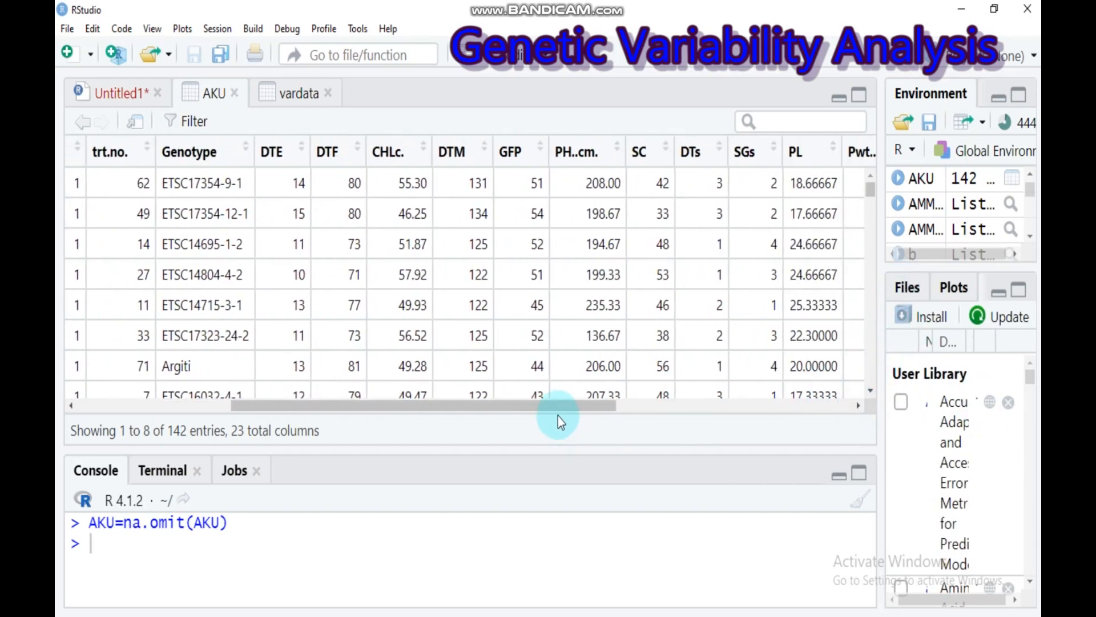
drag(558, 406, 852, 420)
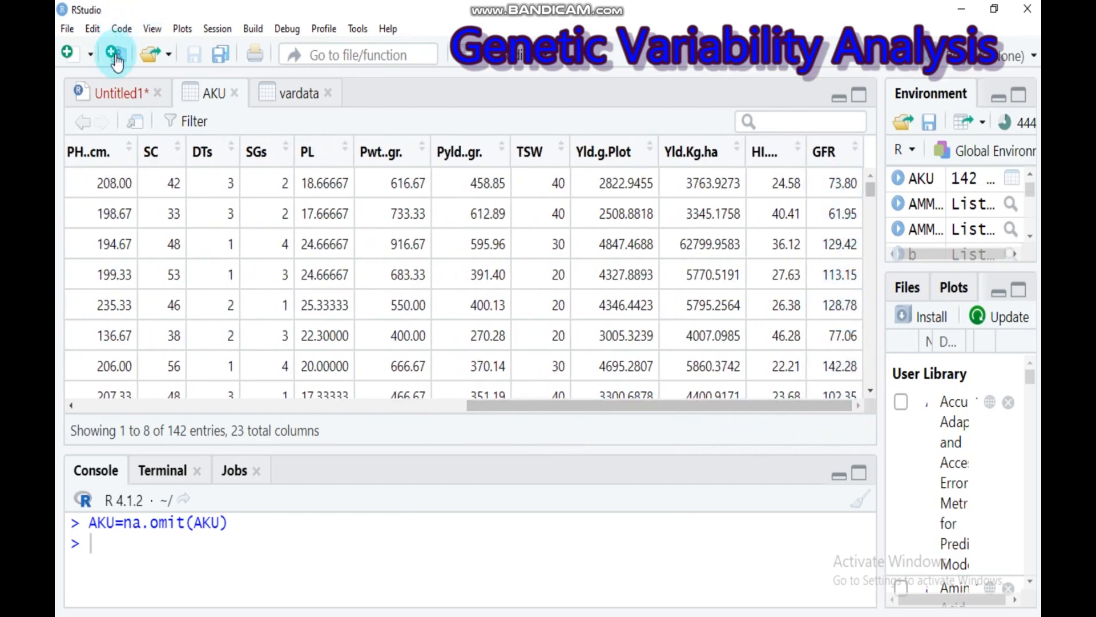
click(117, 93)
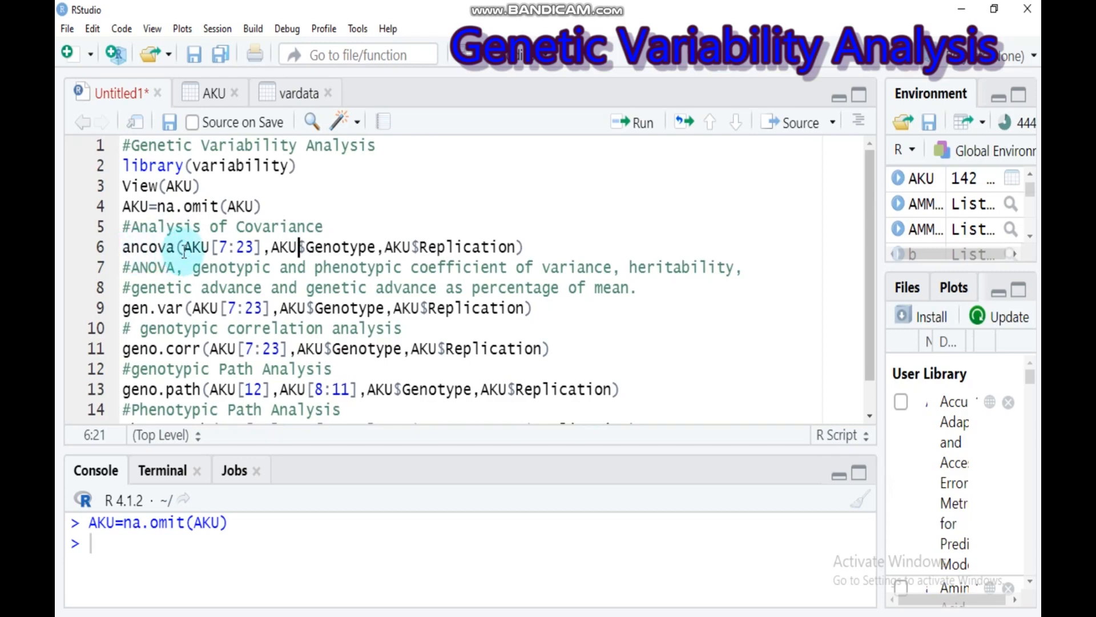
Step: Run the ancova command on AKU columns 7:23 by Genotype and Replication, and review its output in the enlarged console
double_click(222, 246)
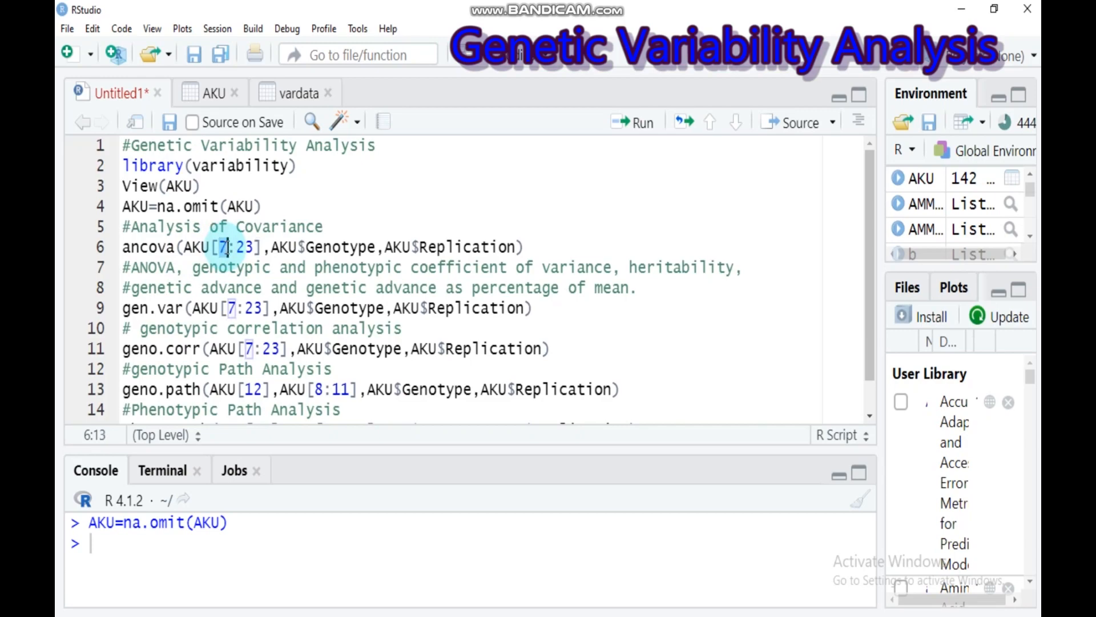
click(291, 248)
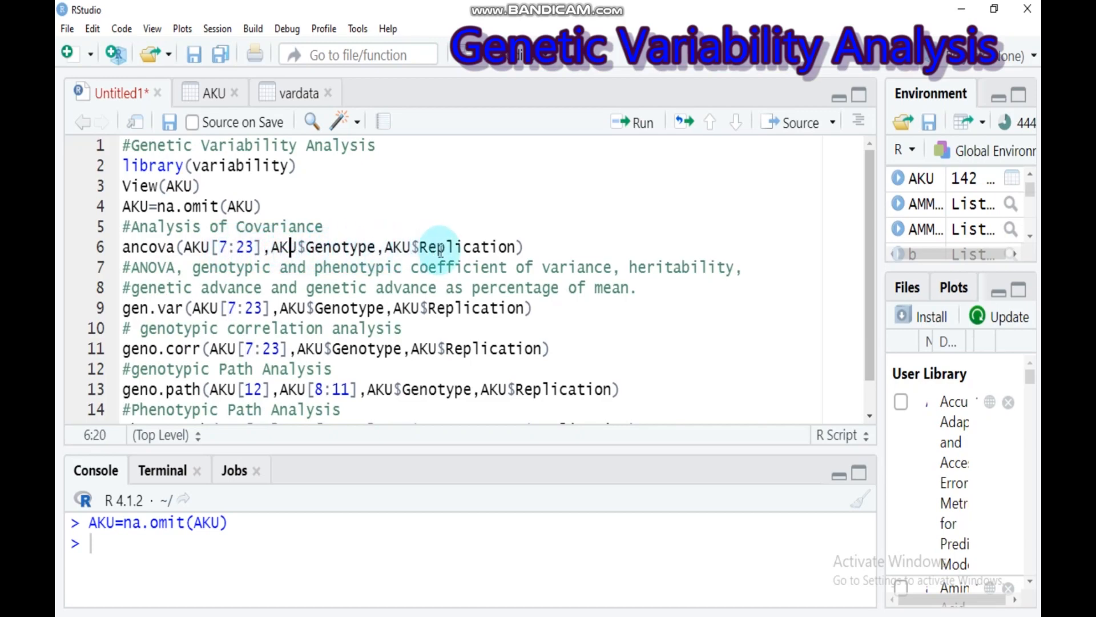
click(527, 247)
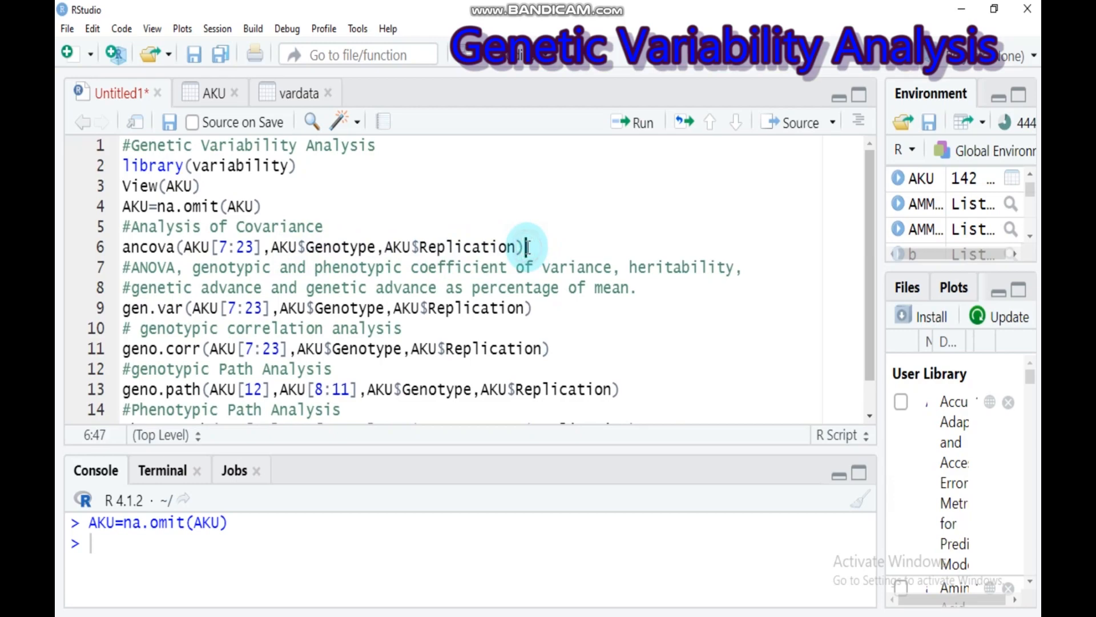
click(647, 122)
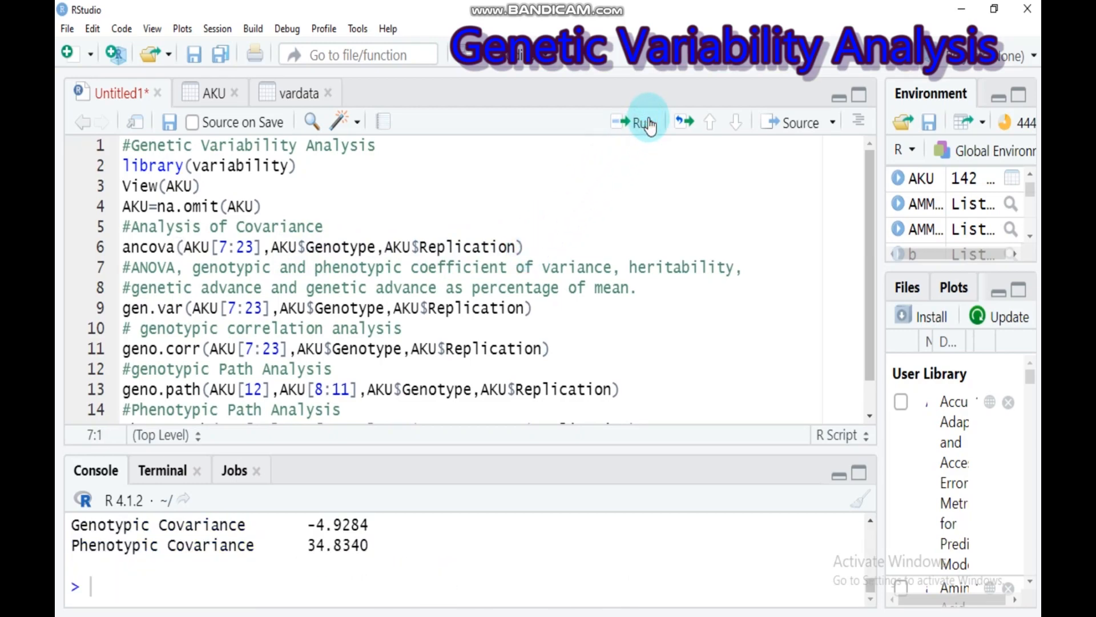
click(859, 473)
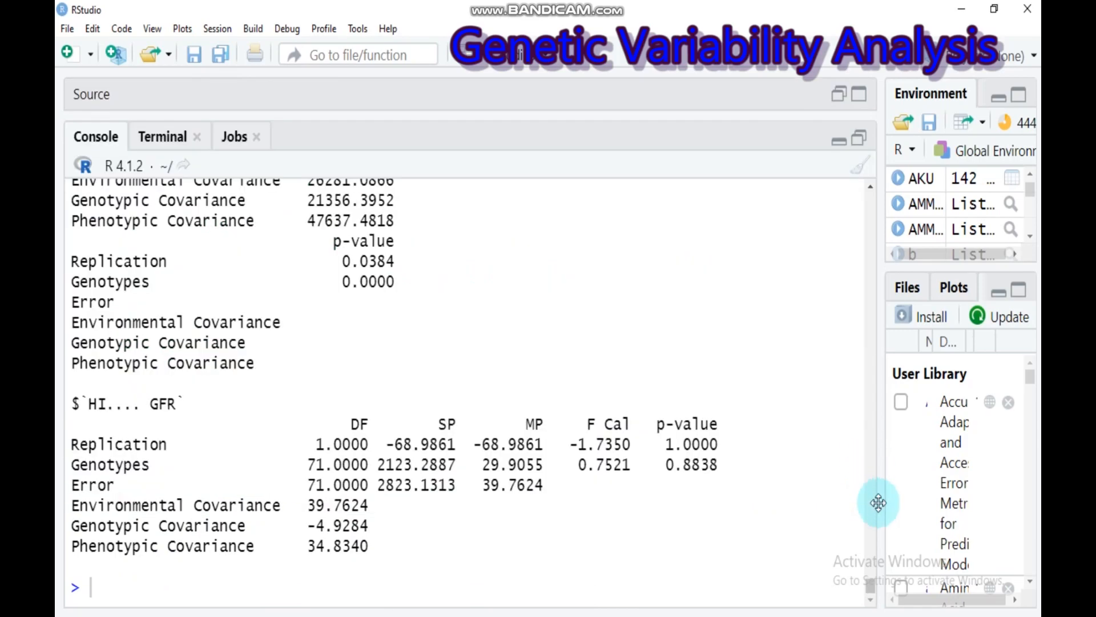
drag(873, 582, 868, 446)
click(859, 143)
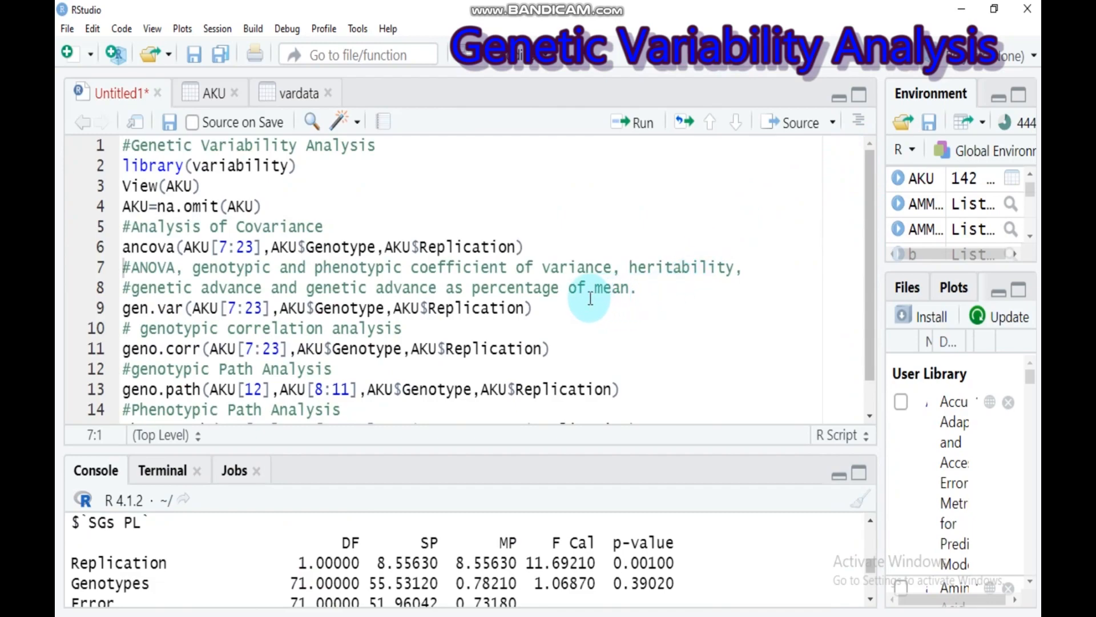
Step: Run the gen.var command on AKU columns 7:23 by Genotype and Replication, and review the variability parameters in the enlarged console
click(542, 288)
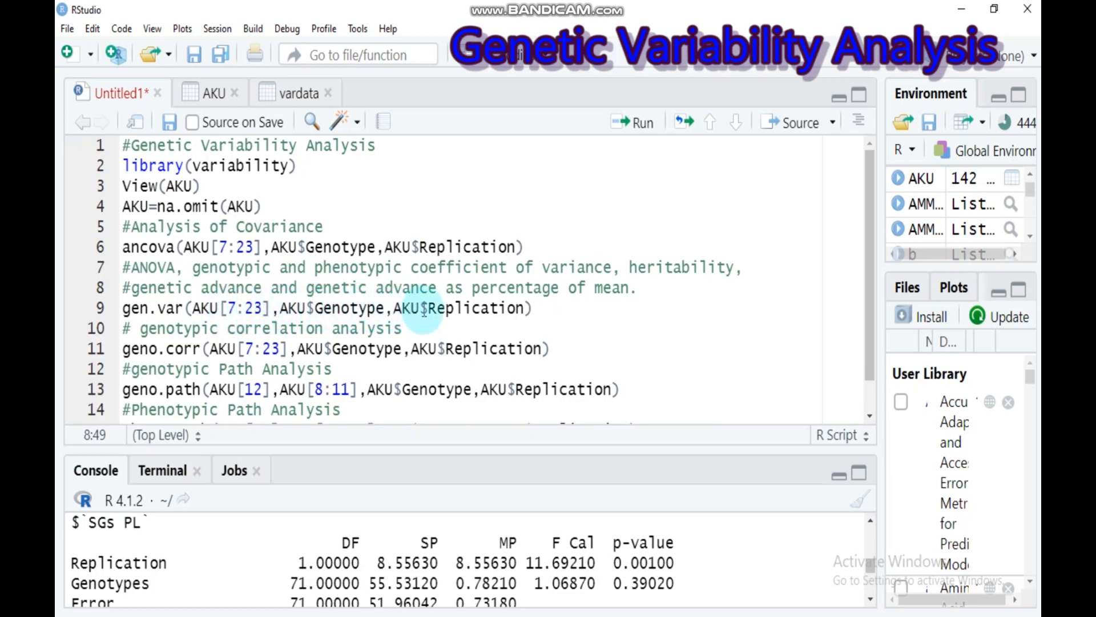
click(528, 308)
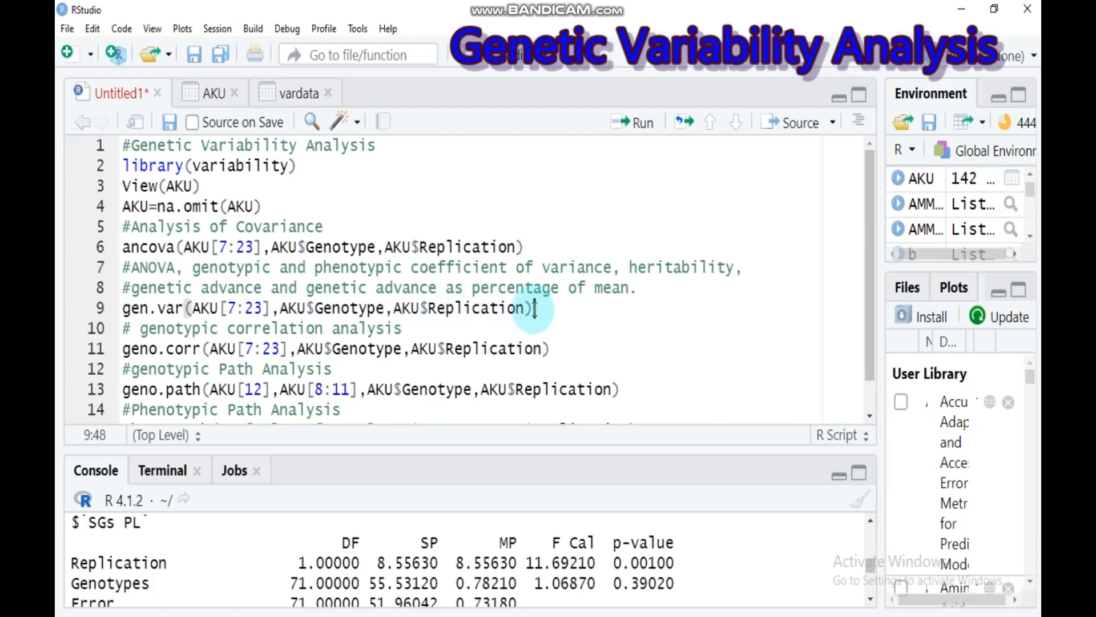
click(635, 134)
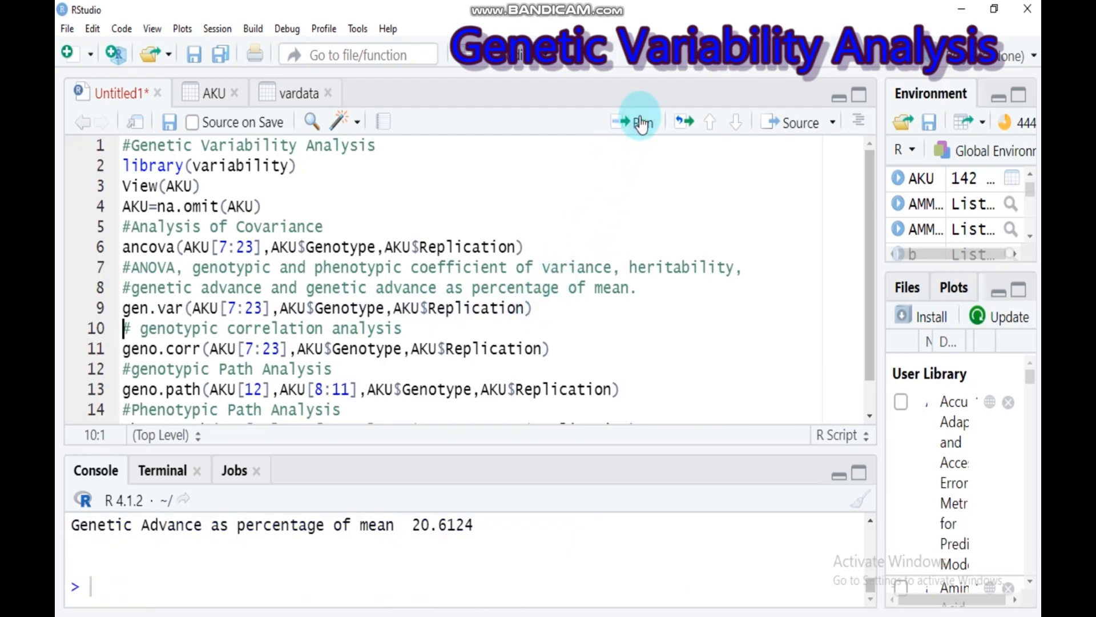
click(859, 475)
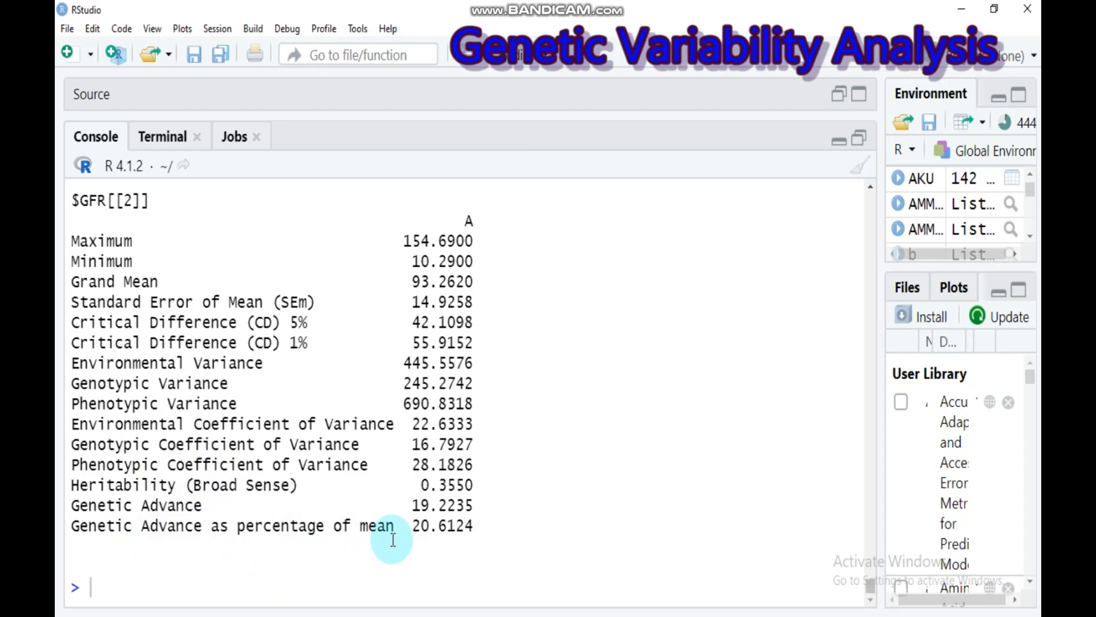
click(861, 139)
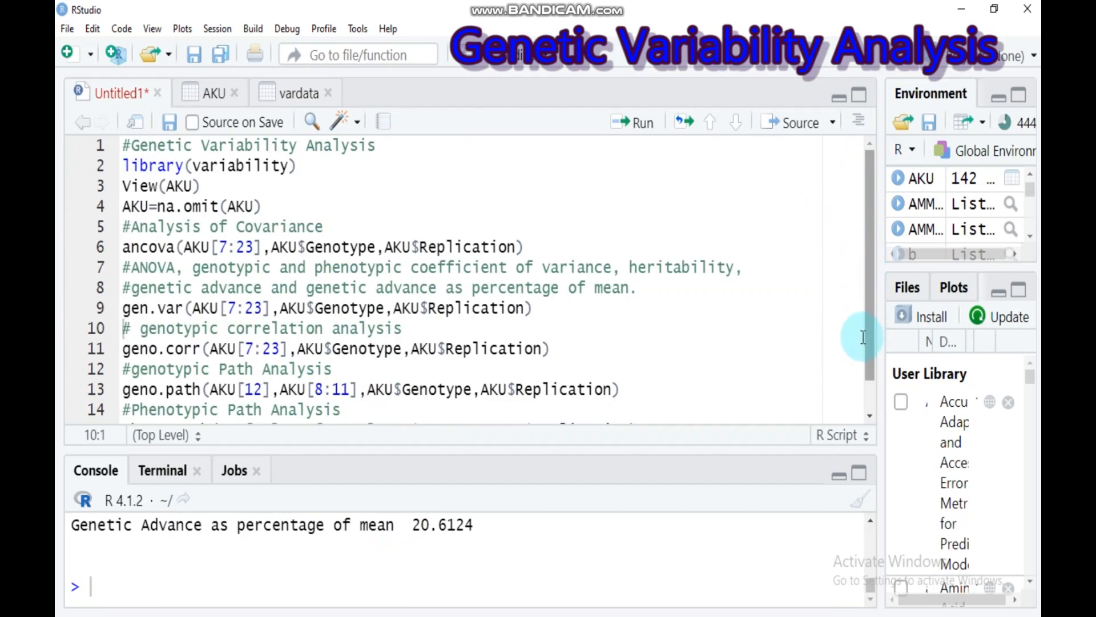
Step: Run the geno.corr command on AKU columns 7:23 by Genotype and Replication, and review the genotypic correlation matrix from its beginning
click(871, 417)
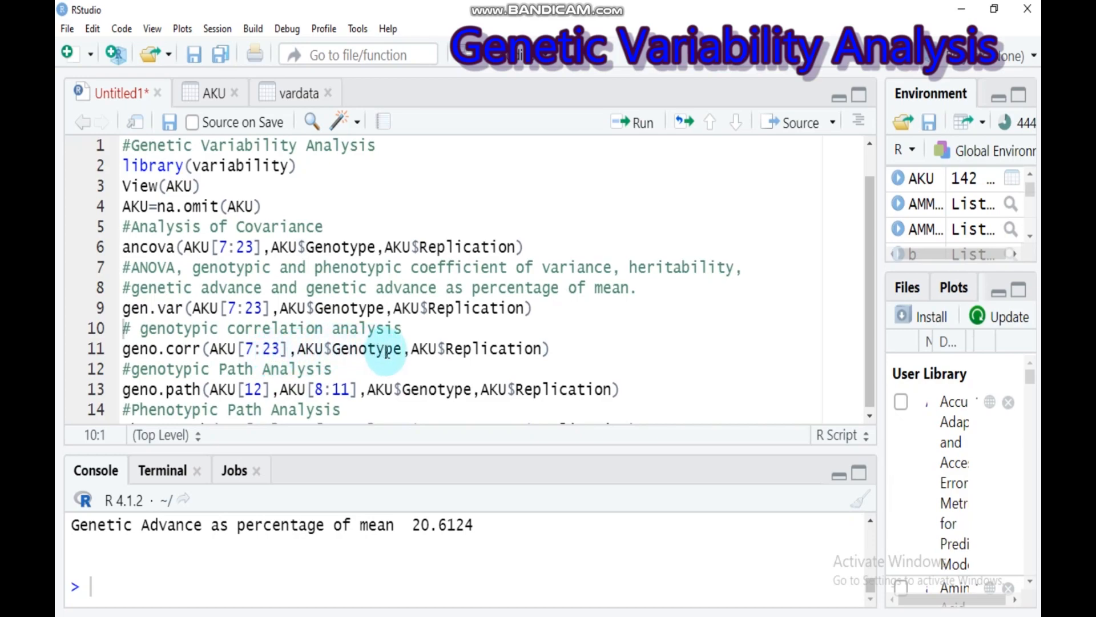
click(560, 350)
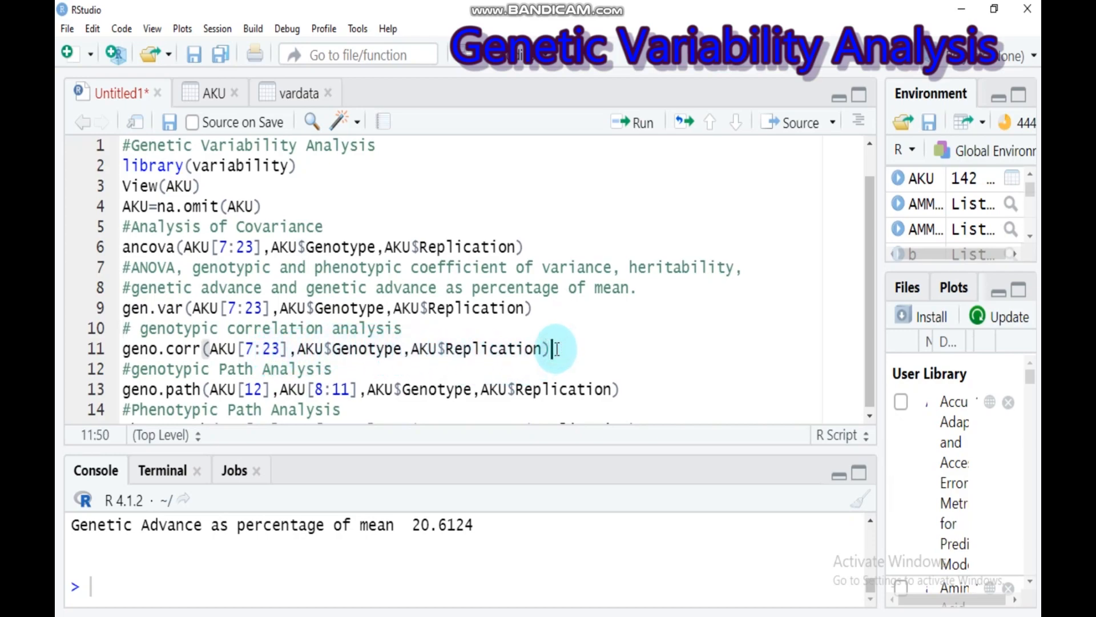
click(647, 123)
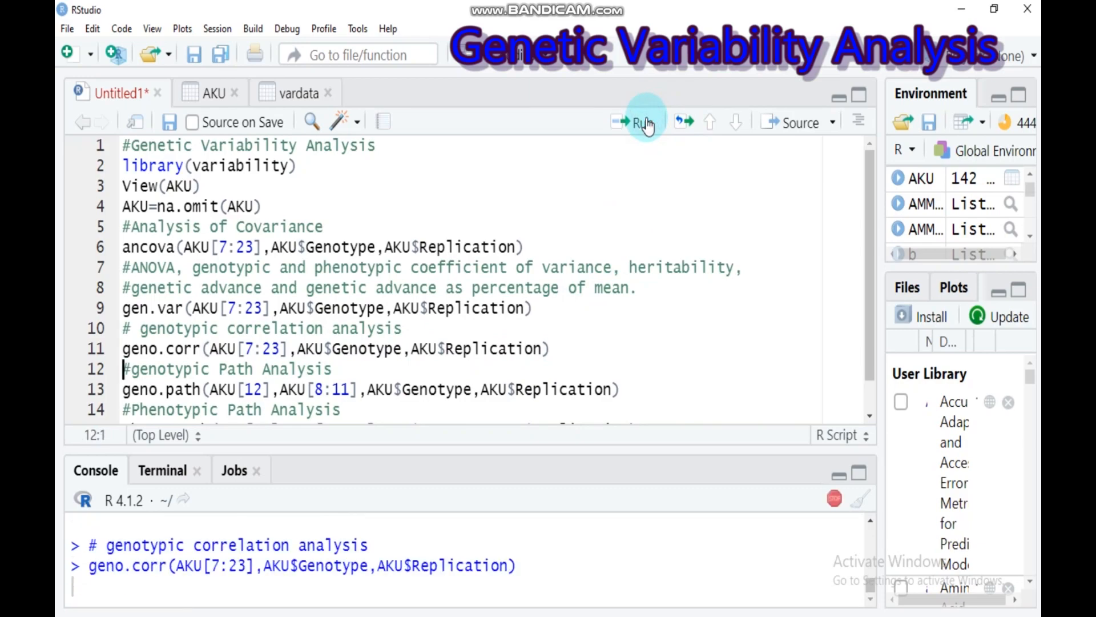
click(861, 474)
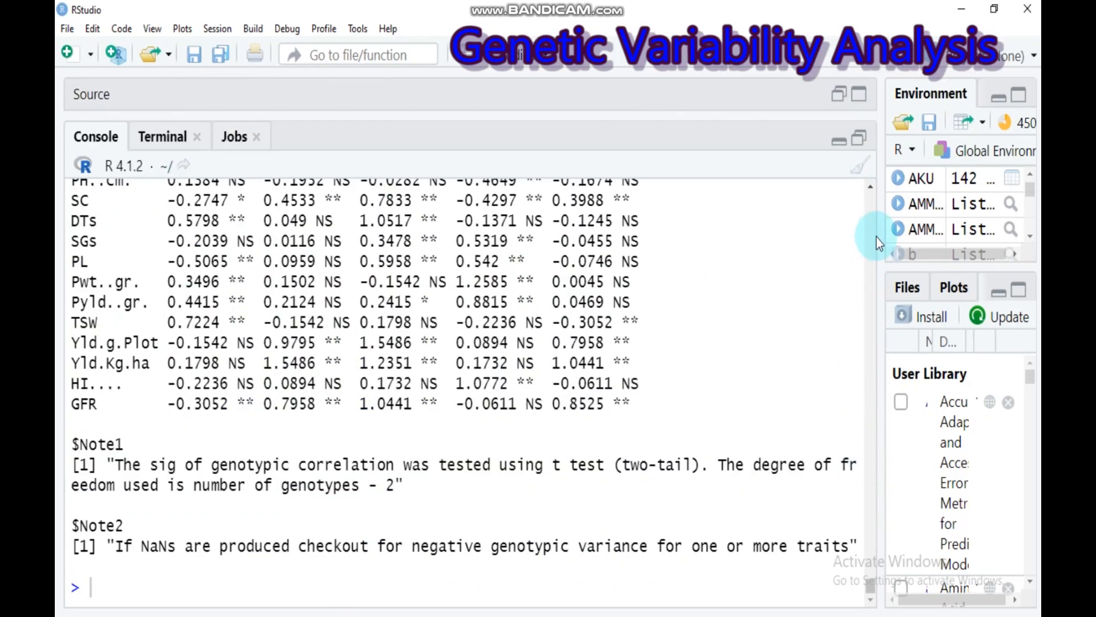
click(872, 188)
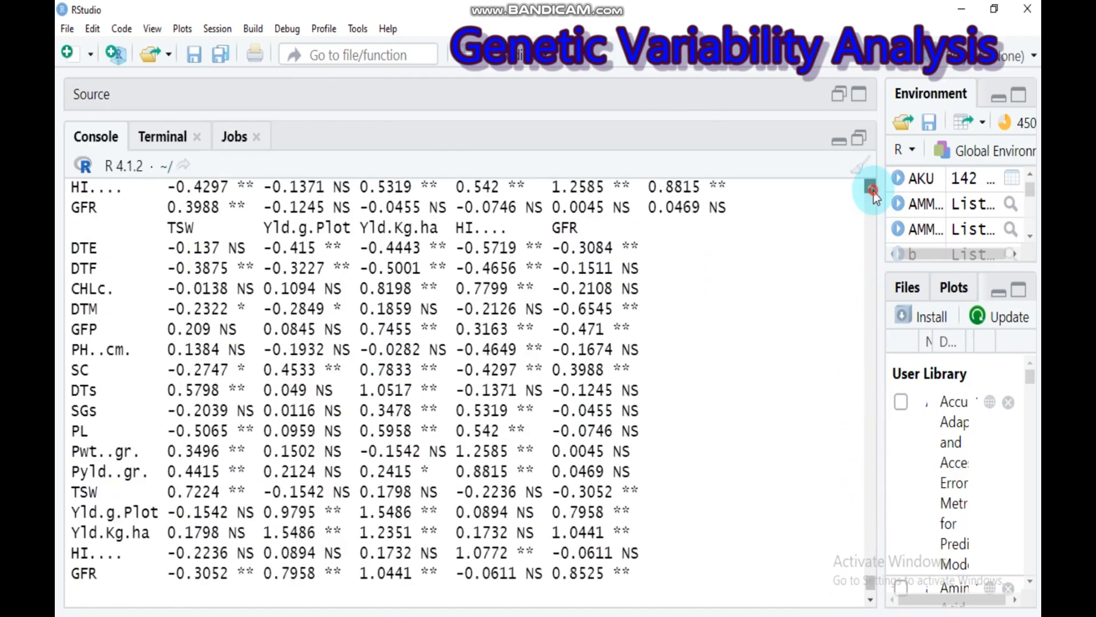
drag(873, 192, 873, 192)
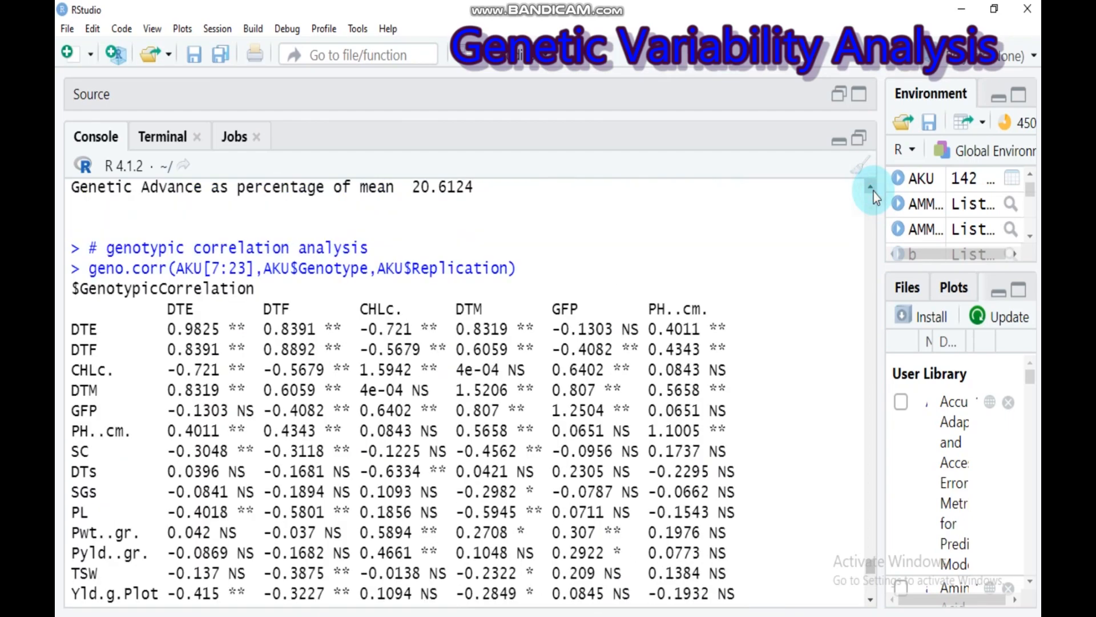
click(859, 140)
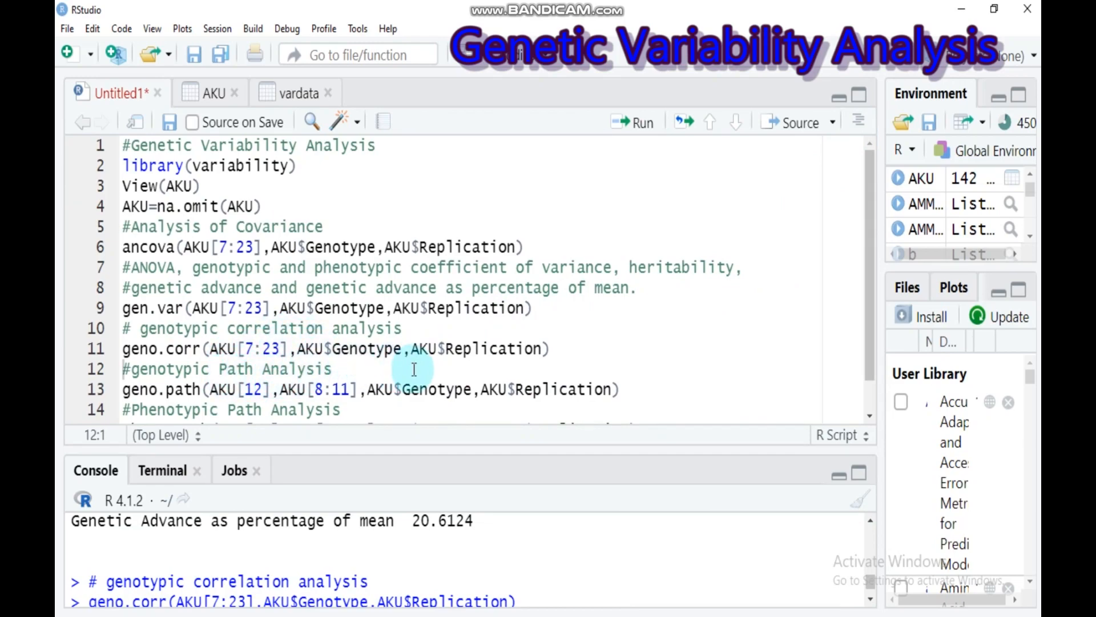
Step: Run the geno.path command with AKU column 12 as dependent and columns 8:11 as independent traits, and review its output in the enlarged console
click(869, 415)
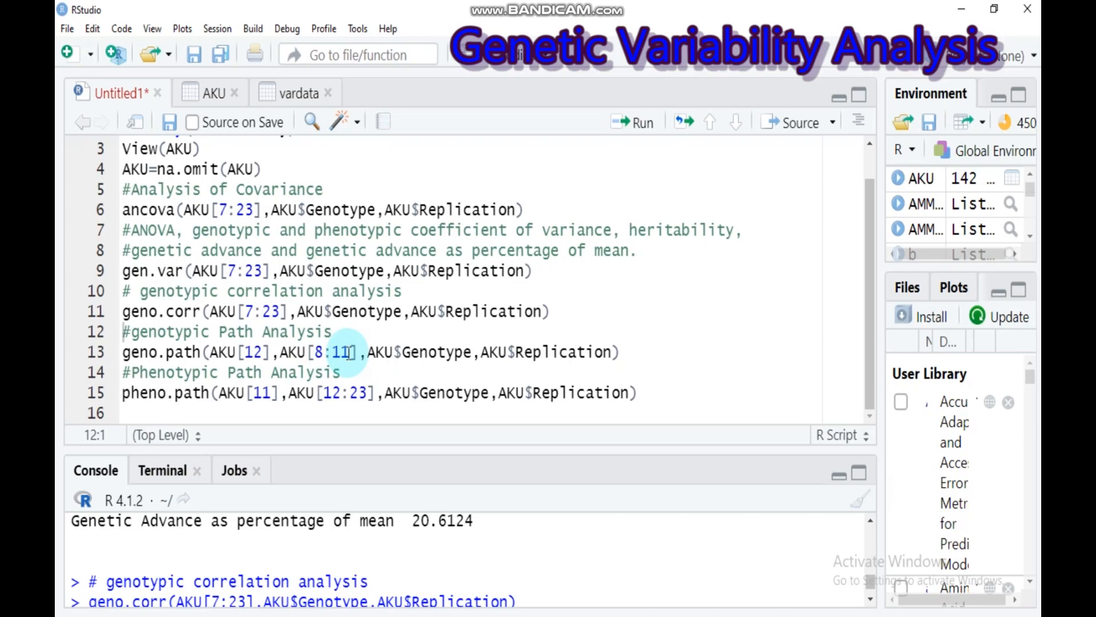
click(623, 355)
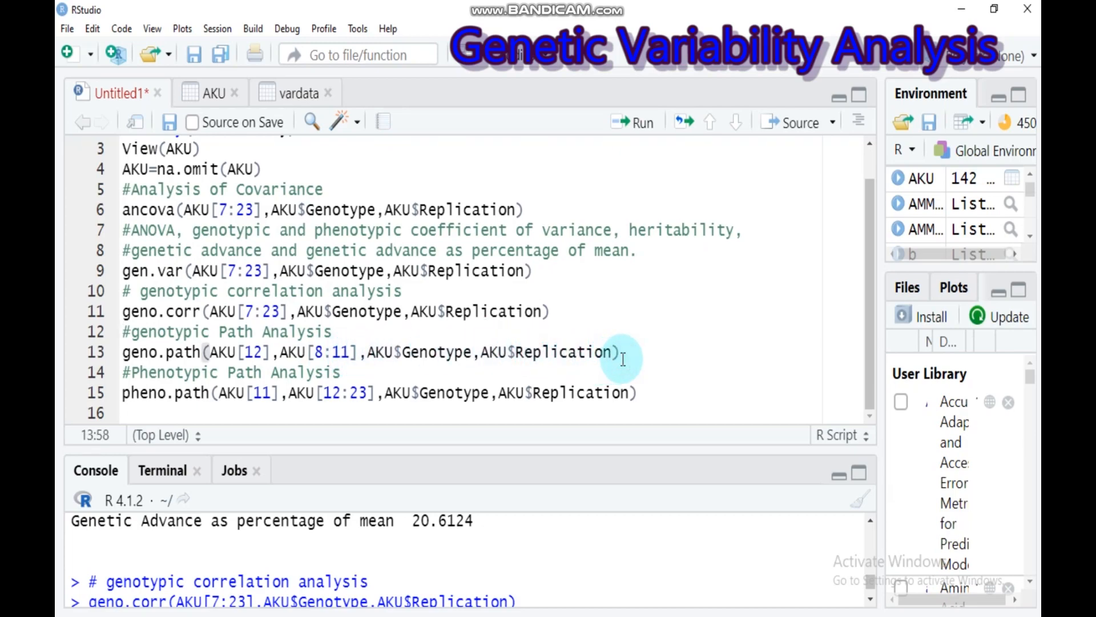
click(636, 130)
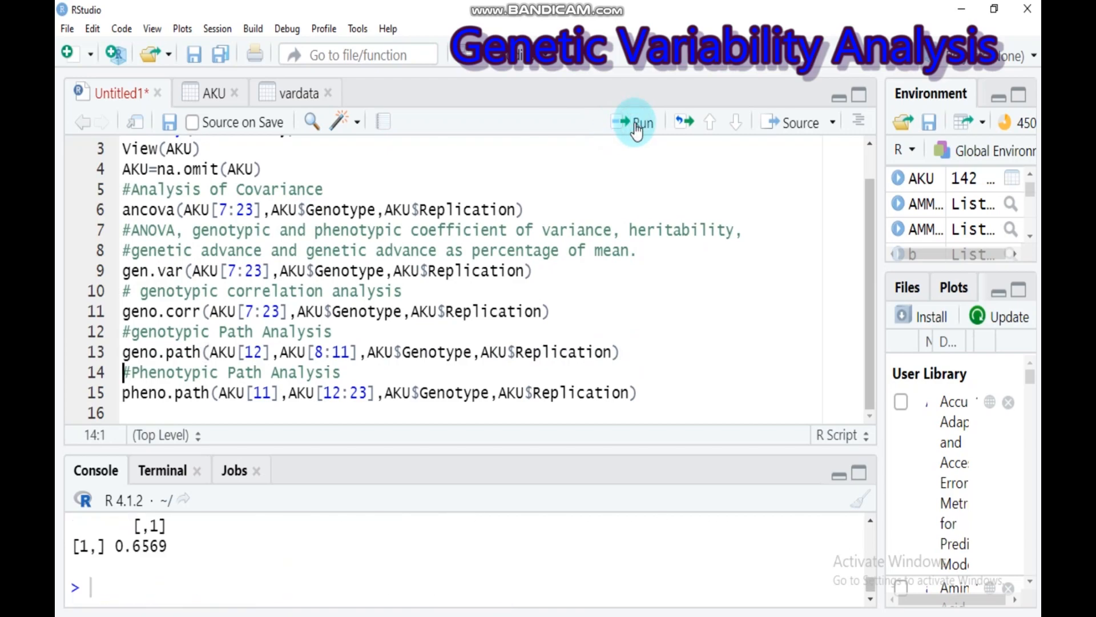
click(860, 473)
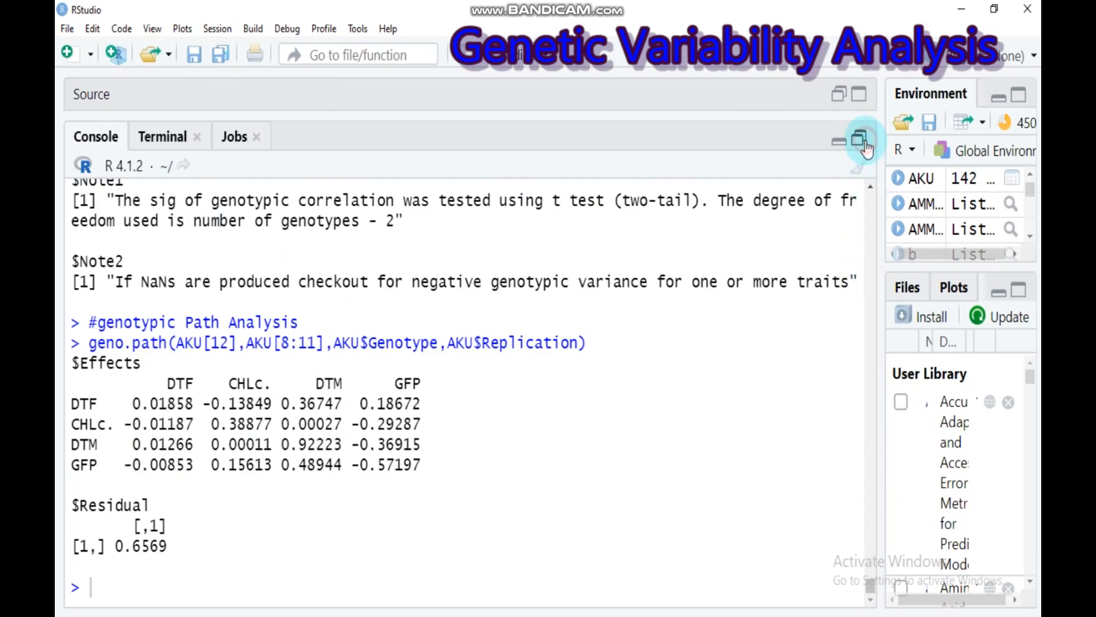
click(865, 144)
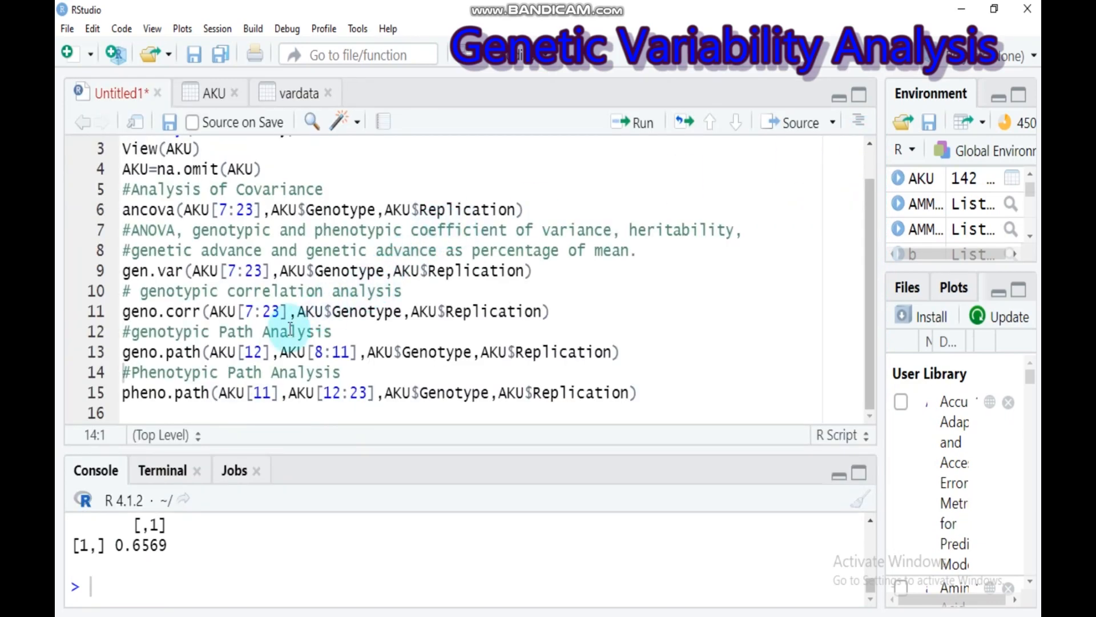
Step: Change the geno.path command to use AKU[11] as the dependent trait and AKU[7:10] as the independent traits
click(258, 350)
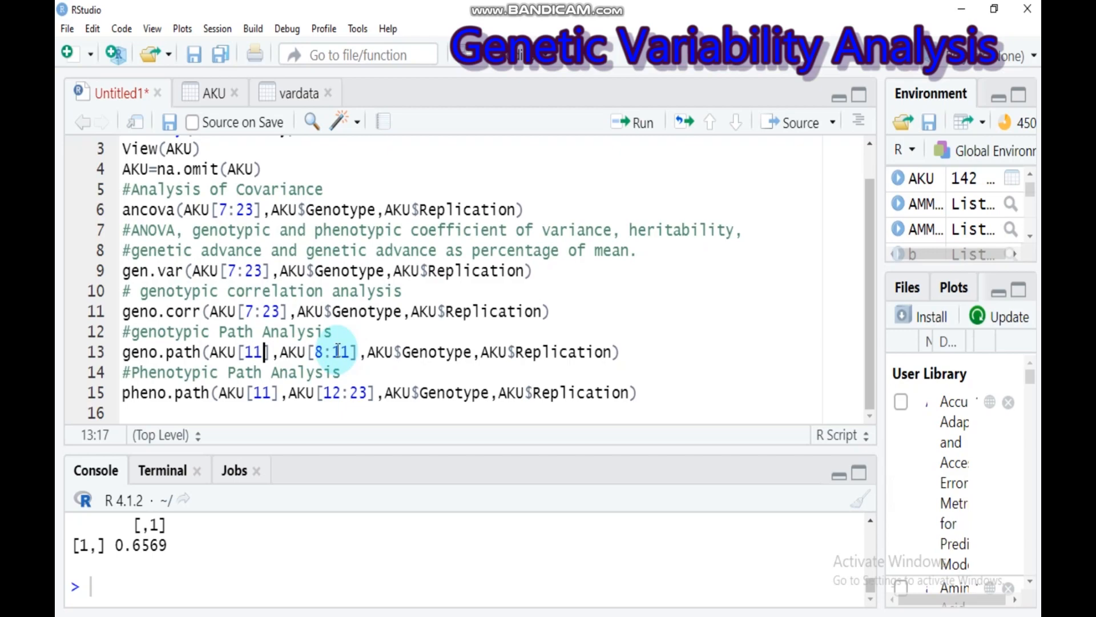
drag(336, 349, 351, 352)
text(9)
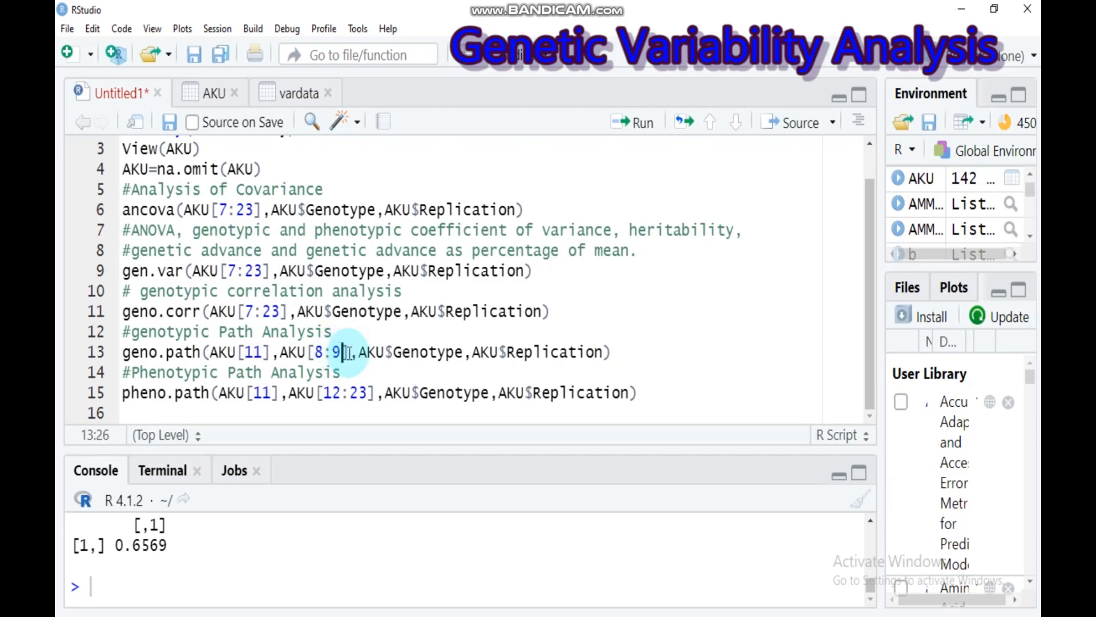
key(BackSpace)
text(10)
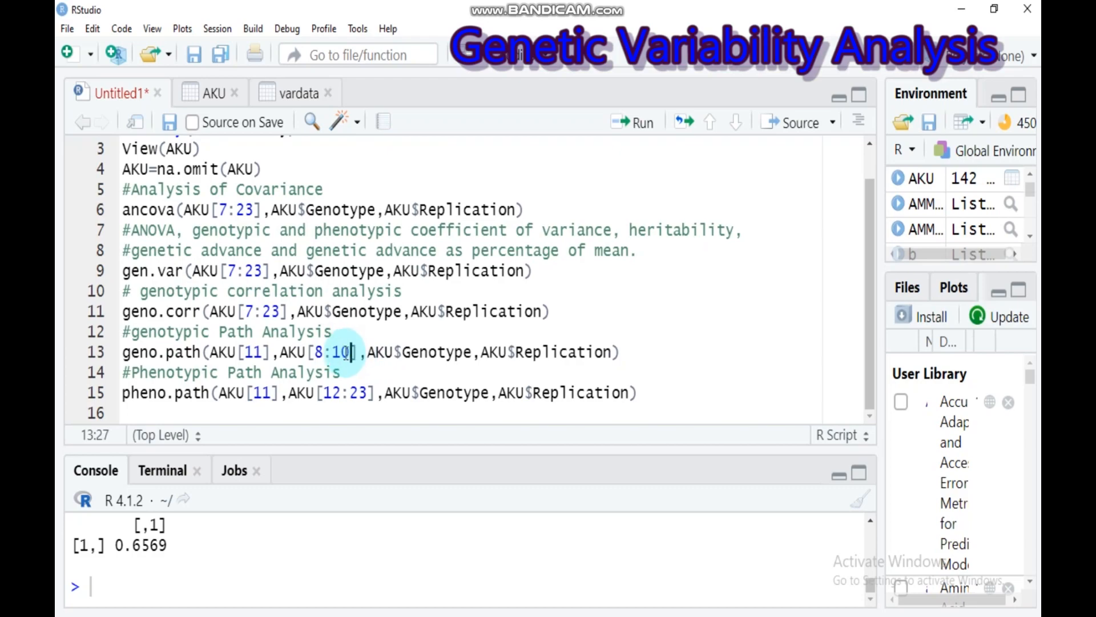
click(318, 351)
text(7)
Step: Run the edited geno.path command by Genotype and Replication, and review the path effects and residual in the enlarged console
click(625, 353)
click(638, 134)
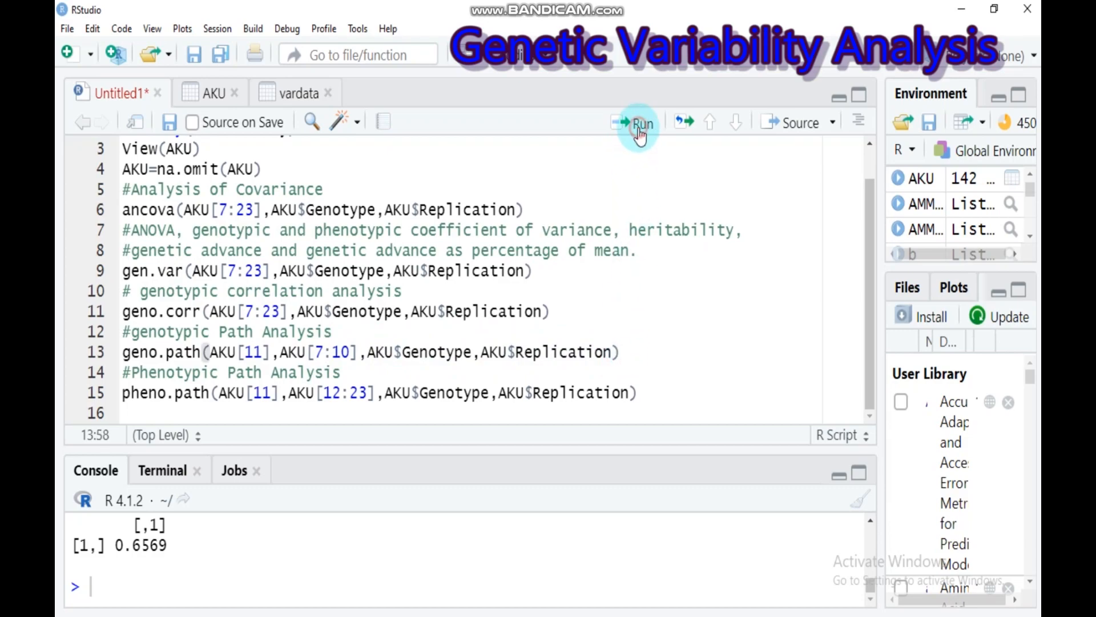
click(854, 475)
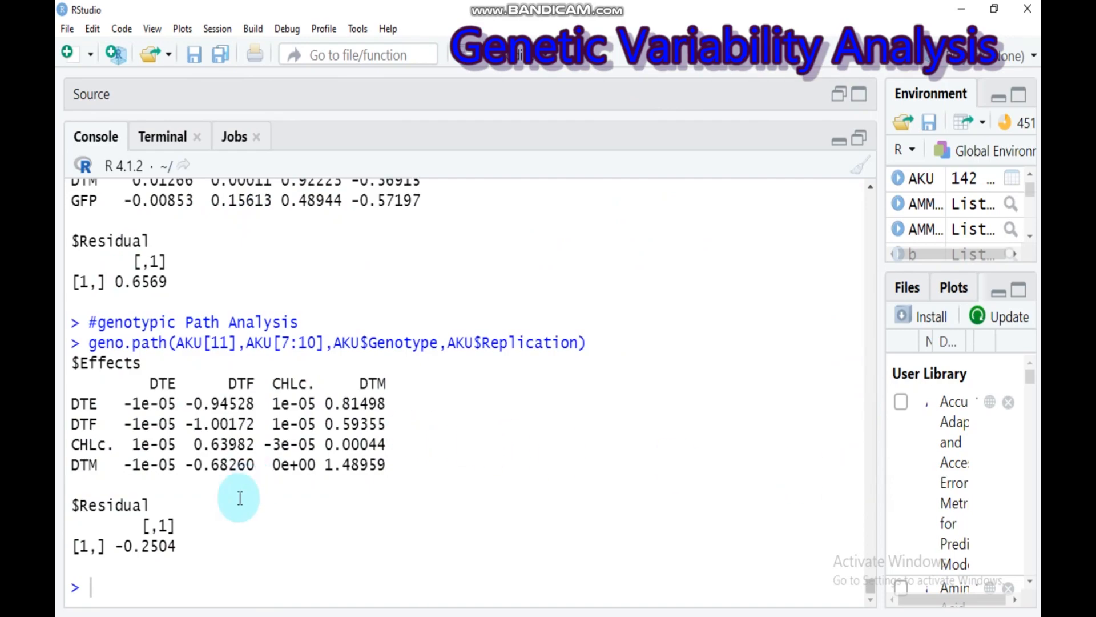
click(859, 139)
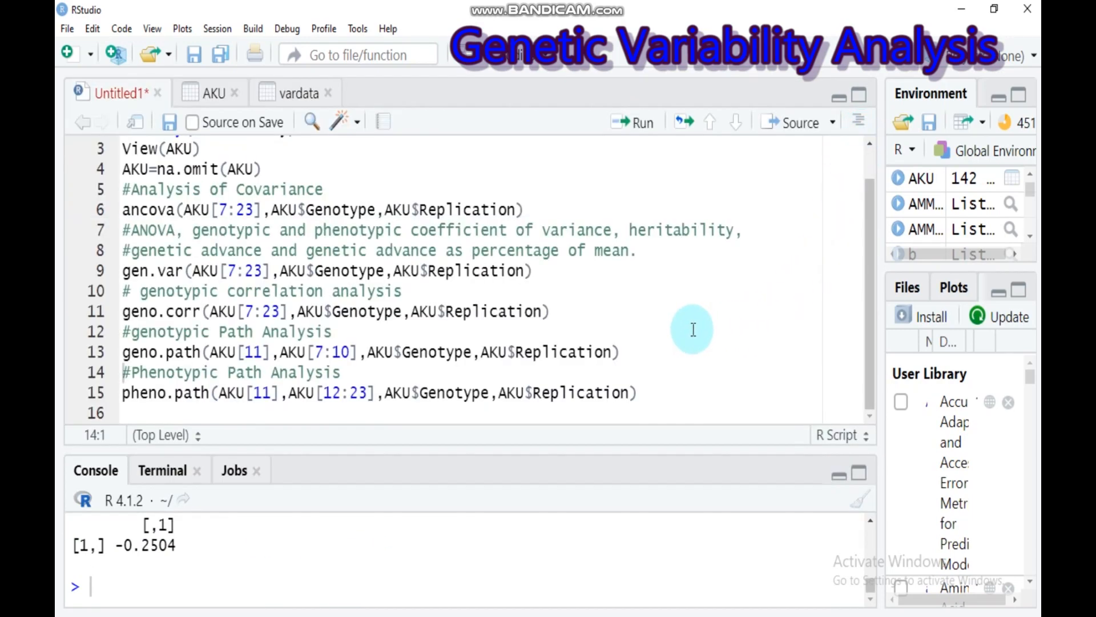
Step: Run the pheno.path command on AKU[11] against AKU[12:23] by Genotype and Replication, and review its effects and residual in the enlarged console
click(386, 375)
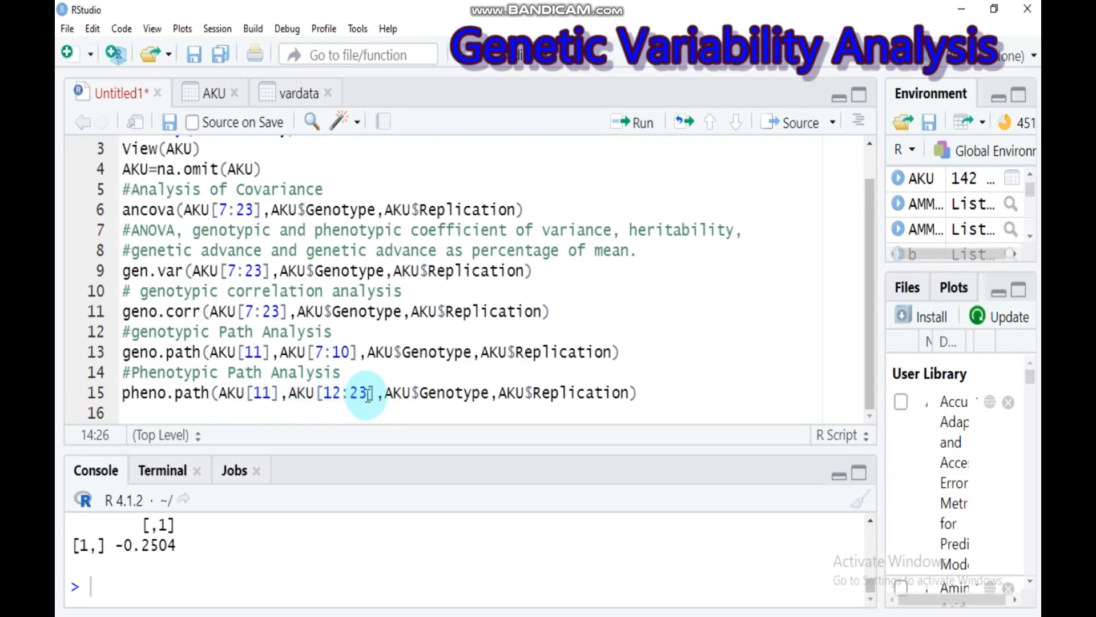
click(655, 396)
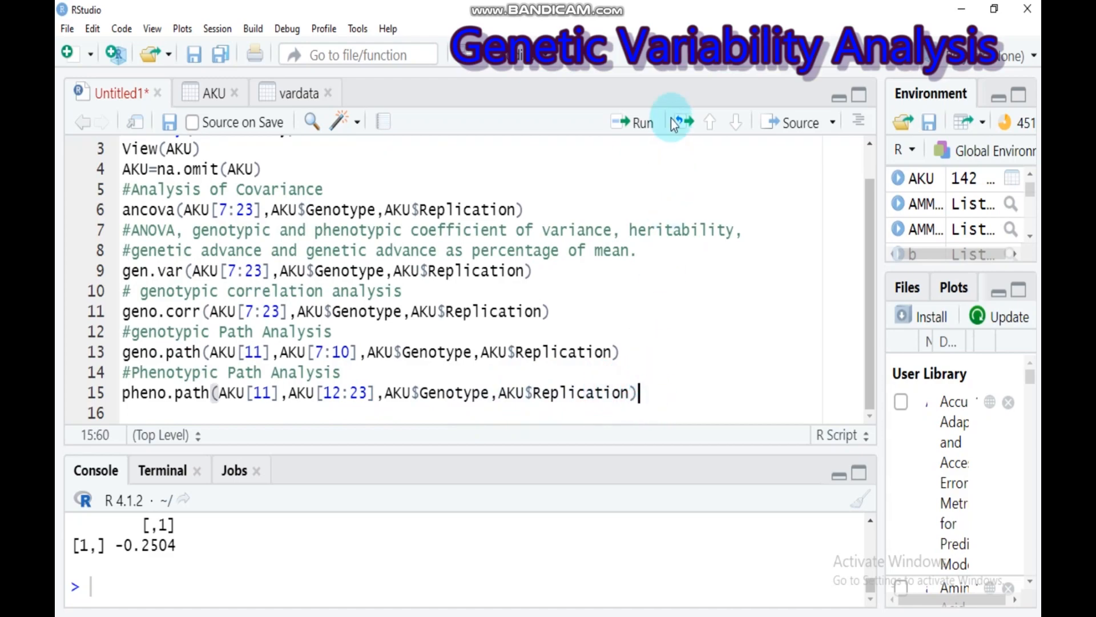
click(647, 123)
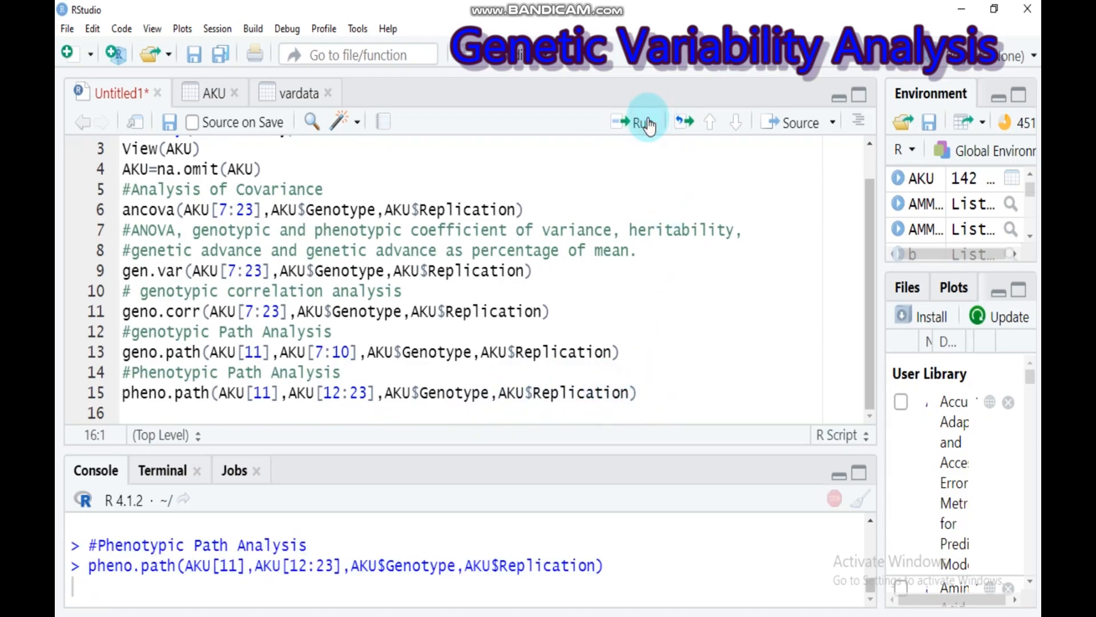
click(860, 475)
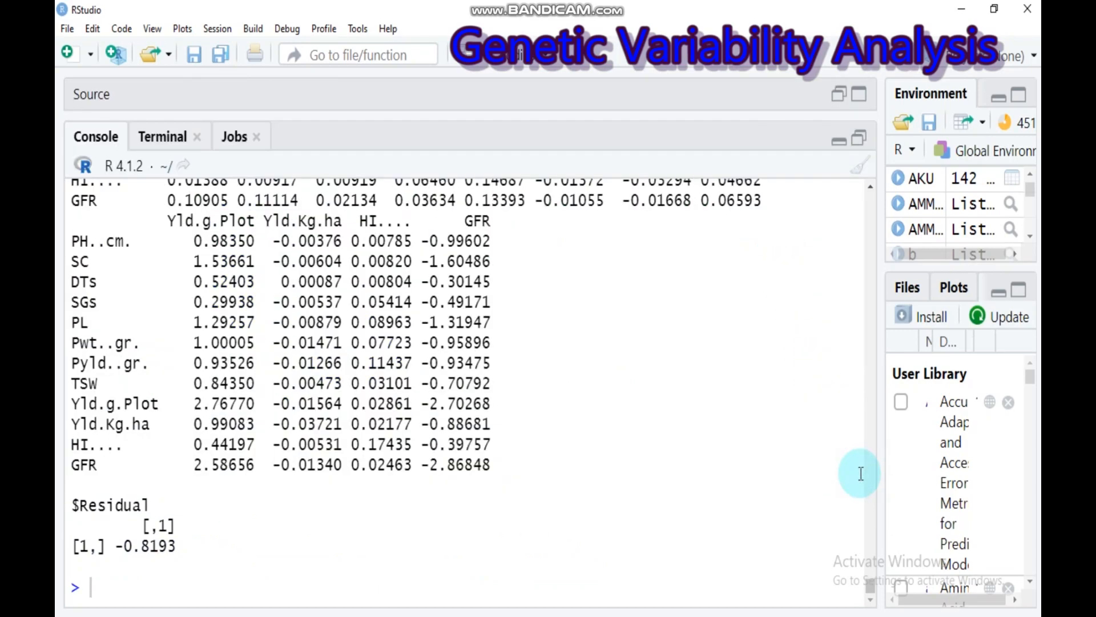
click(872, 574)
drag(872, 574, 871, 579)
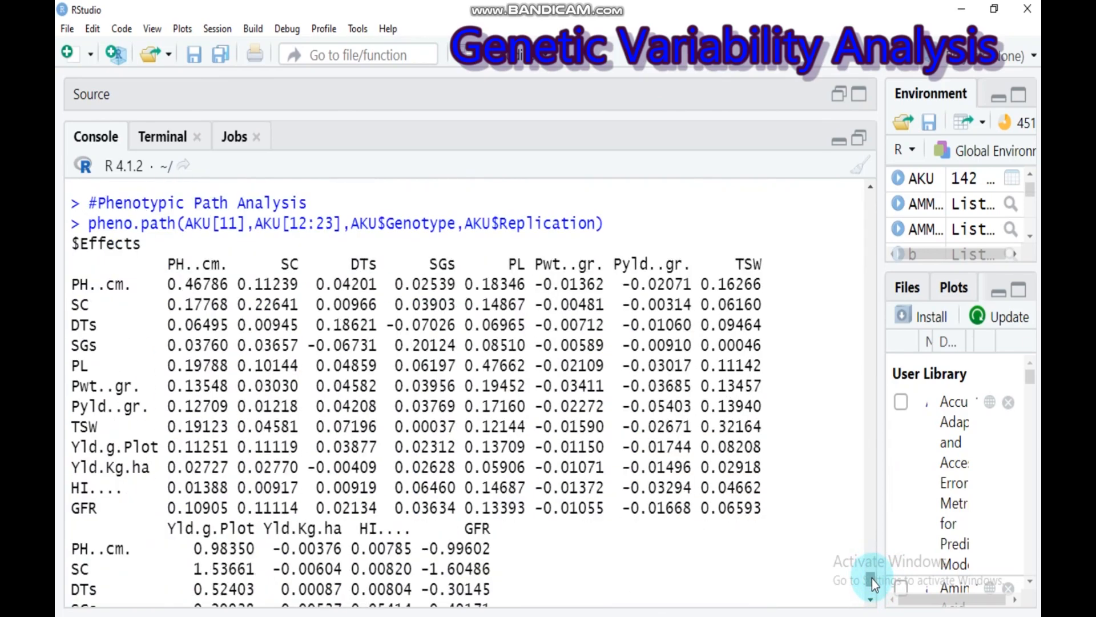
click(871, 600)
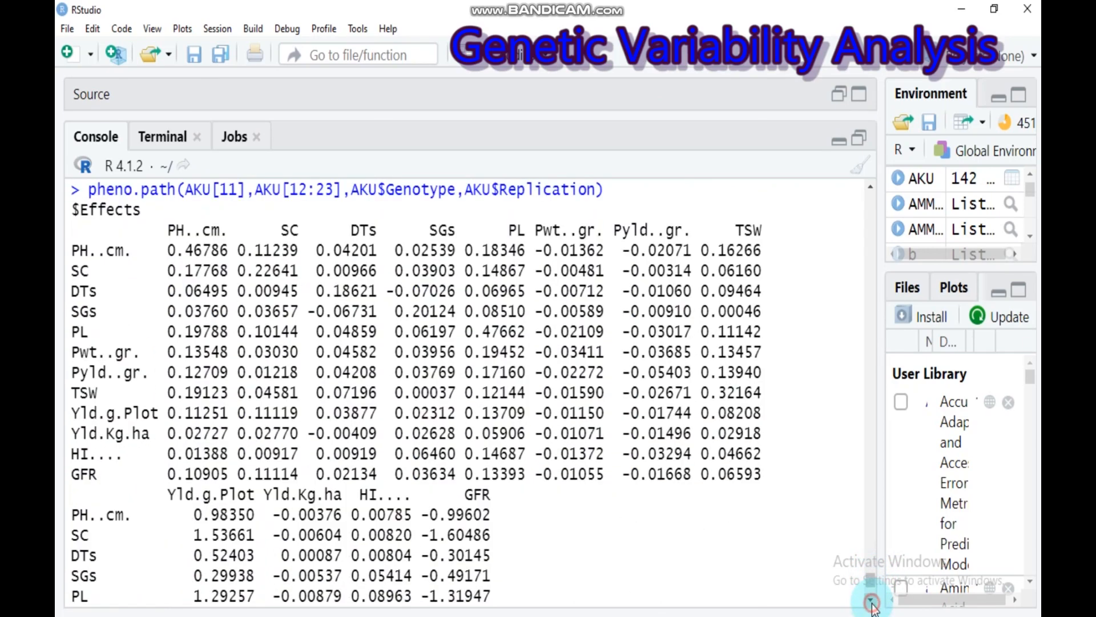
click(872, 600)
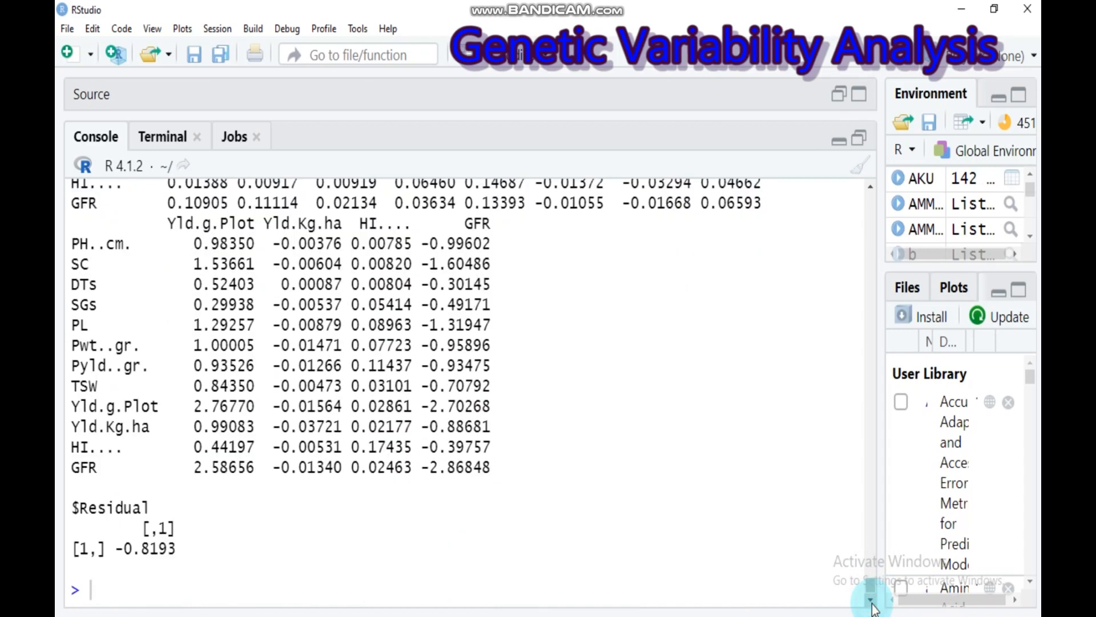